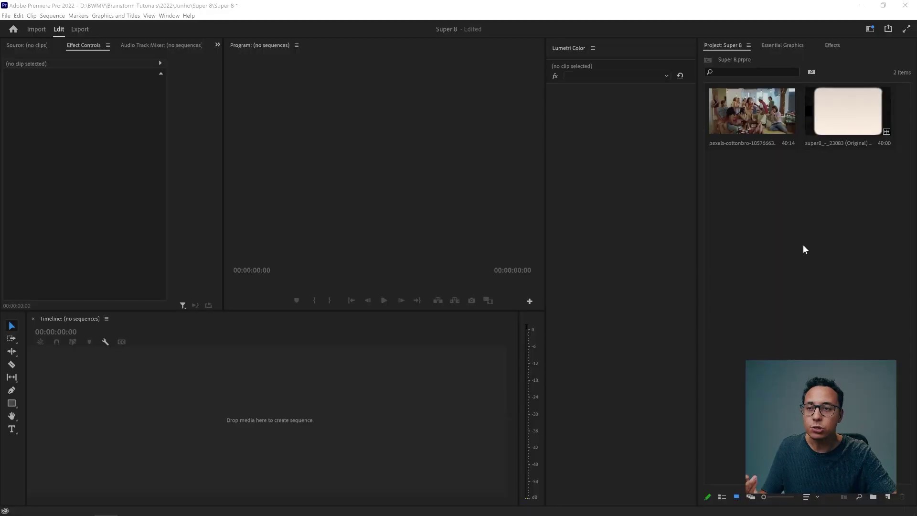
Step: Drop the pexels-cottonbro party clip onto the empty timeline to build a sequence, then scrub through it
mouse_move(751, 135)
left_mouse_down()
mouse_move(155, 396)
mouse_move(111, 399)
left_mouse_up()
mouse_move(149, 343)
left_mouse_down()
mouse_move(199, 343)
mouse_move(143, 343)
left_mouse_up()
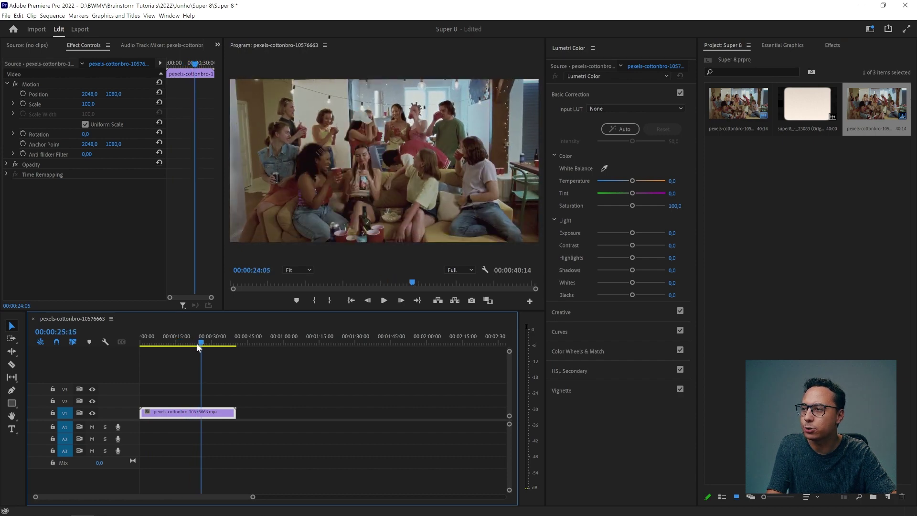
left_click(298, 388)
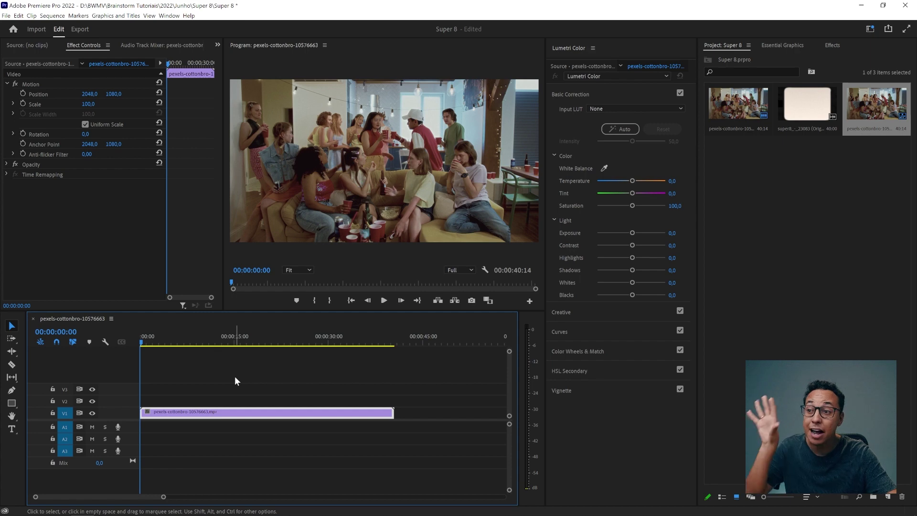
left_click(235, 381)
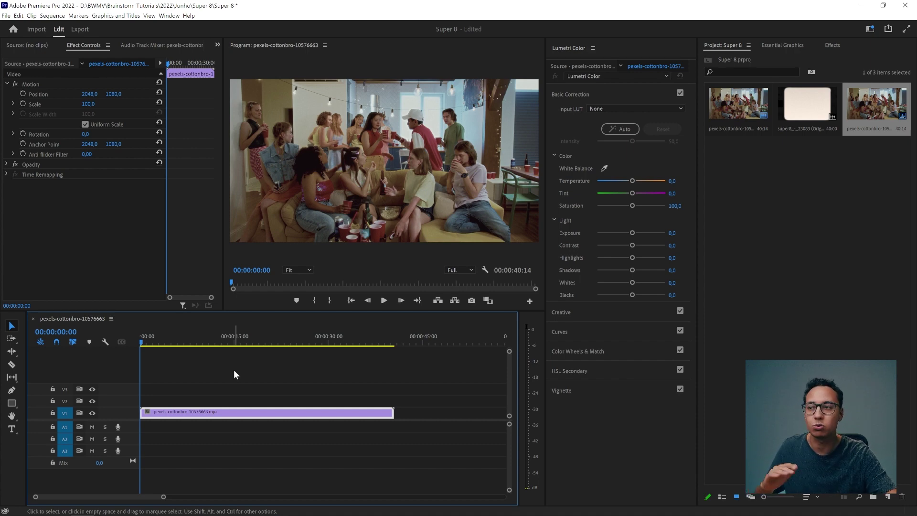
Step: Nudge the Midtones wheel and raise Highlights in Color Wheels, compare with bypass, then expand Creative
left_click(574, 352)
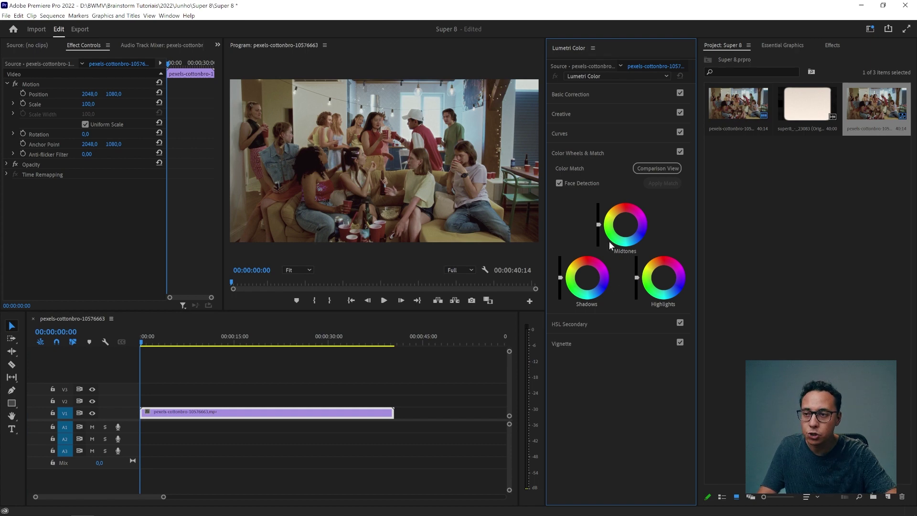
left_click(625, 224)
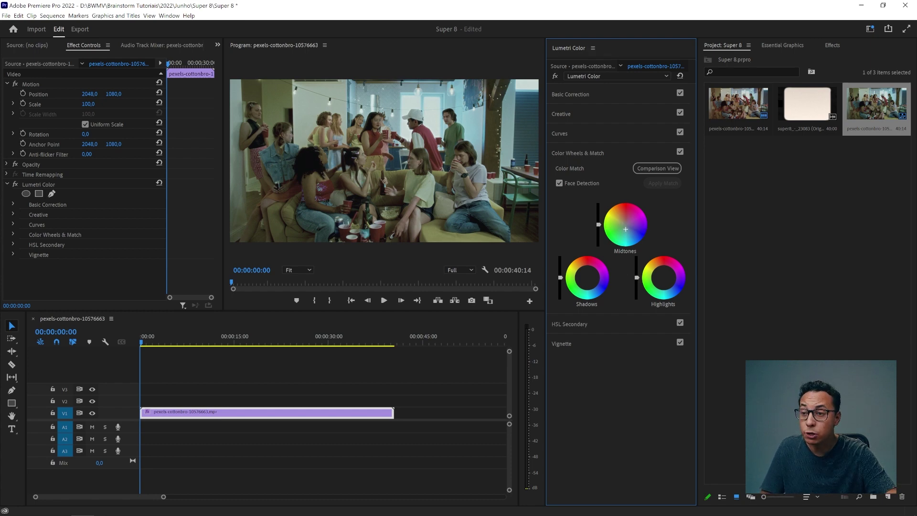
left_click_drag(636, 275, 636, 262)
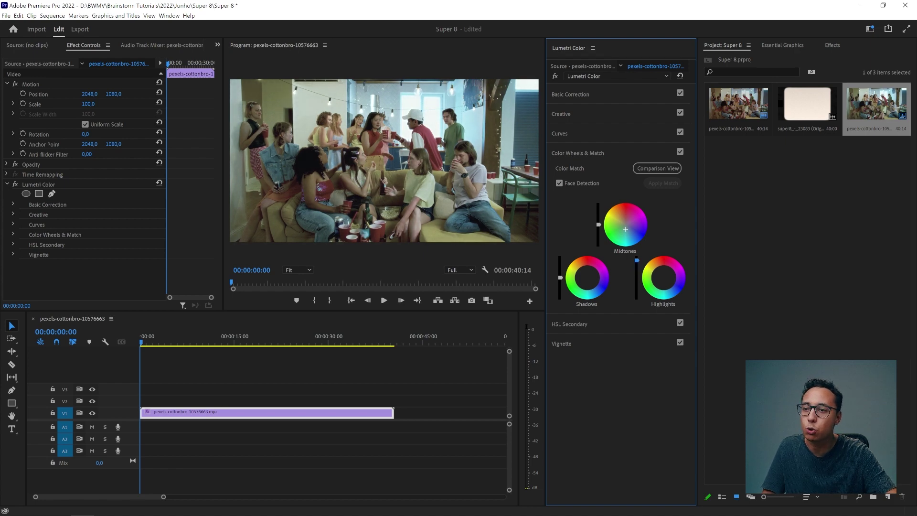
left_click(555, 76)
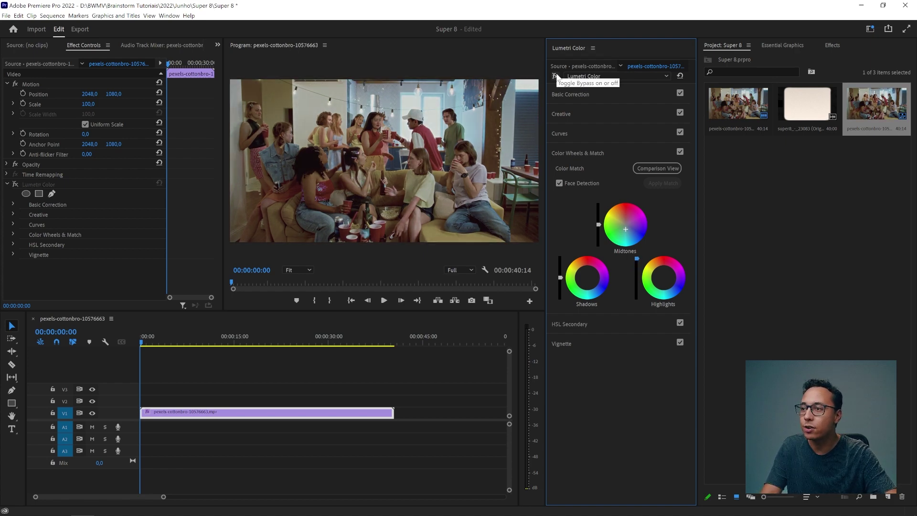
left_click(556, 76)
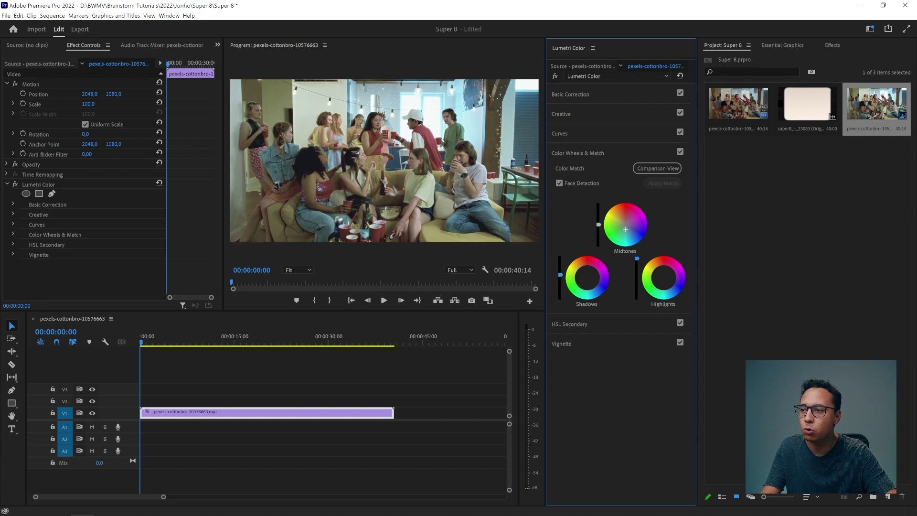
left_click(577, 153)
left_click(569, 113)
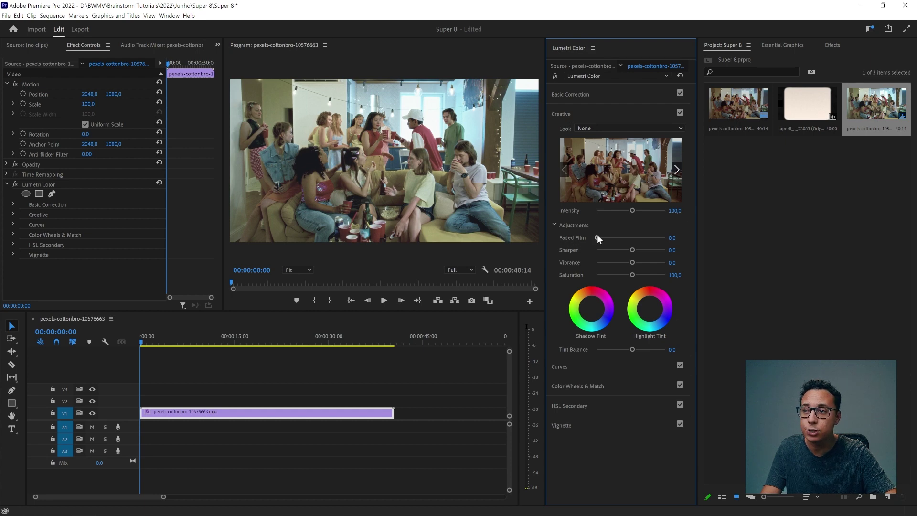
Step: Set Faded Film to about 16 in Creative and compare the grade on and off
left_click_drag(597, 237, 607, 237)
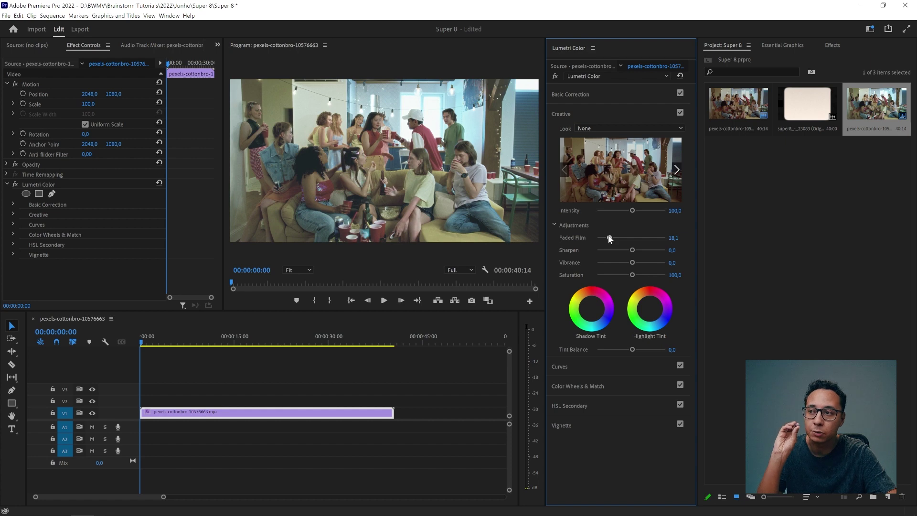
left_click(555, 76)
left_click(555, 76)
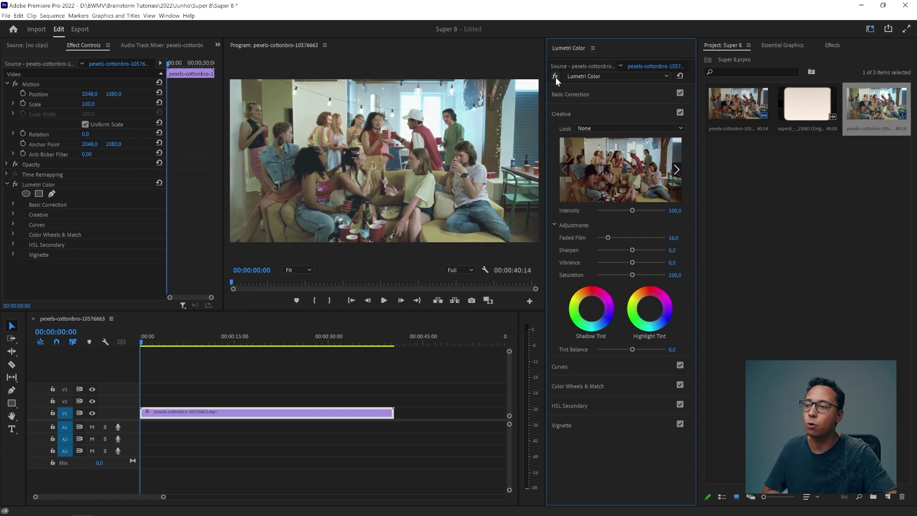
left_click(579, 113)
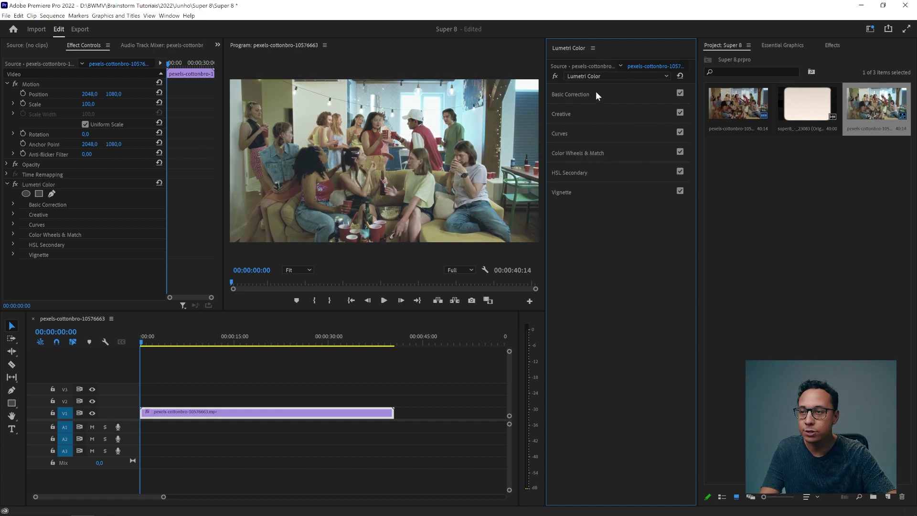
Step: In Basic Correction raise Highlights to 24.4, Whites to 29.2 and Saturation to 109.7
left_click(596, 95)
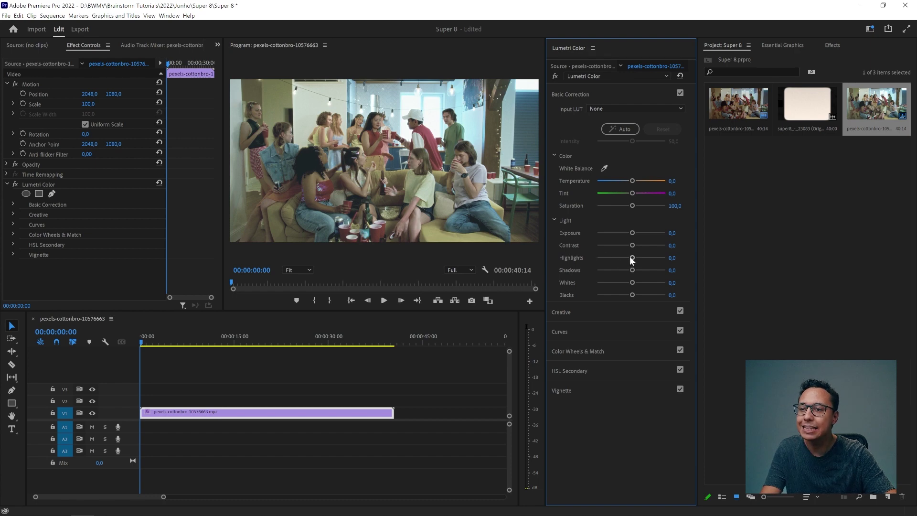
mouse_move(633, 257)
left_mouse_down()
mouse_move(650, 258)
mouse_move(640, 258)
mouse_move(641, 283)
left_mouse_up()
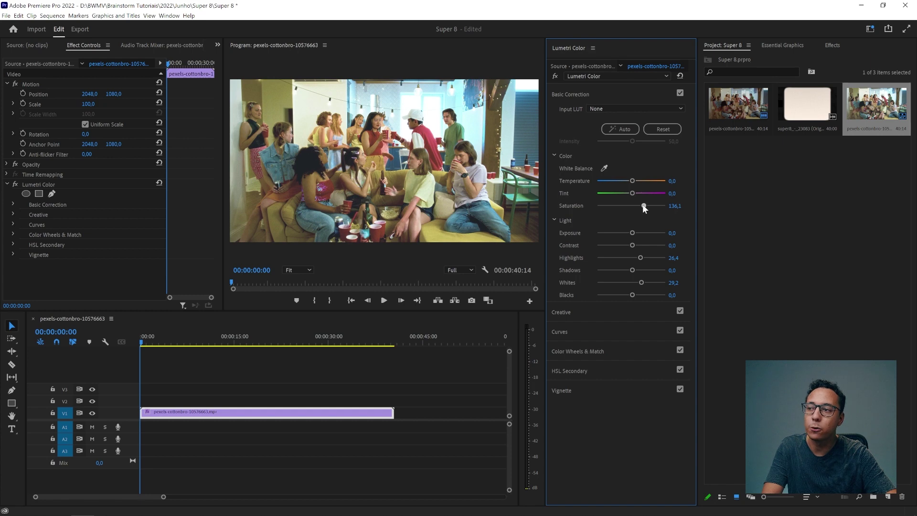
left_click_drag(635, 204, 634, 205)
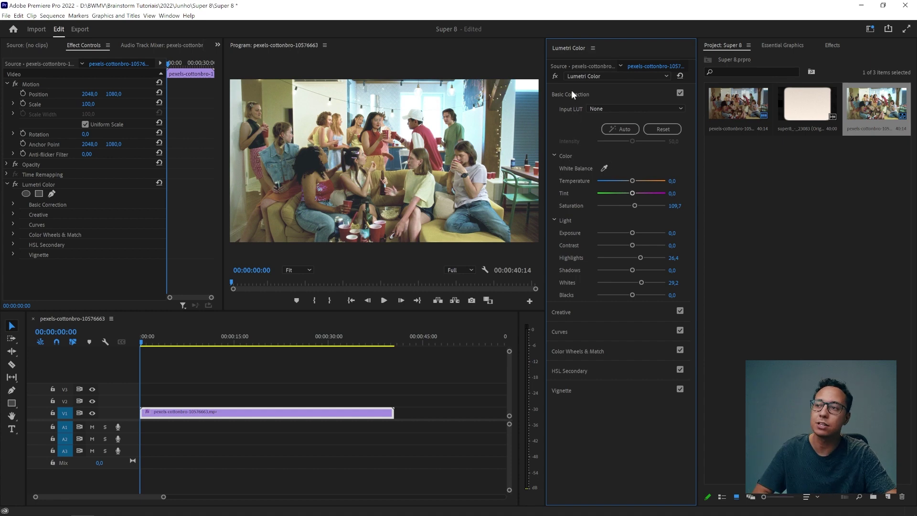
left_click(556, 76)
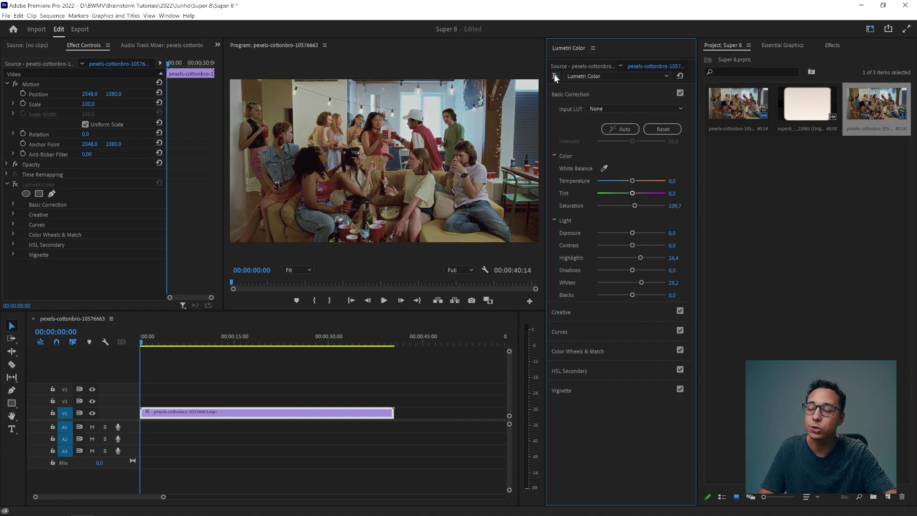
left_click(554, 75)
left_click(594, 351)
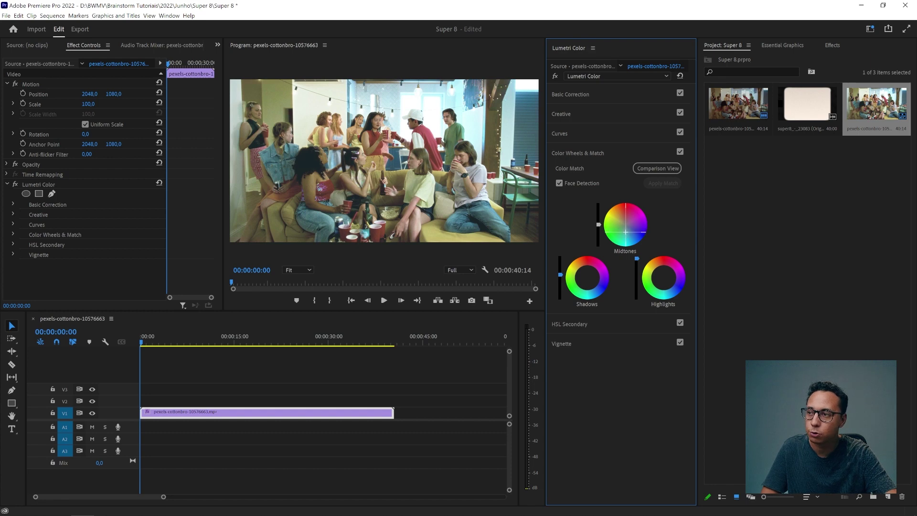
left_click(589, 152)
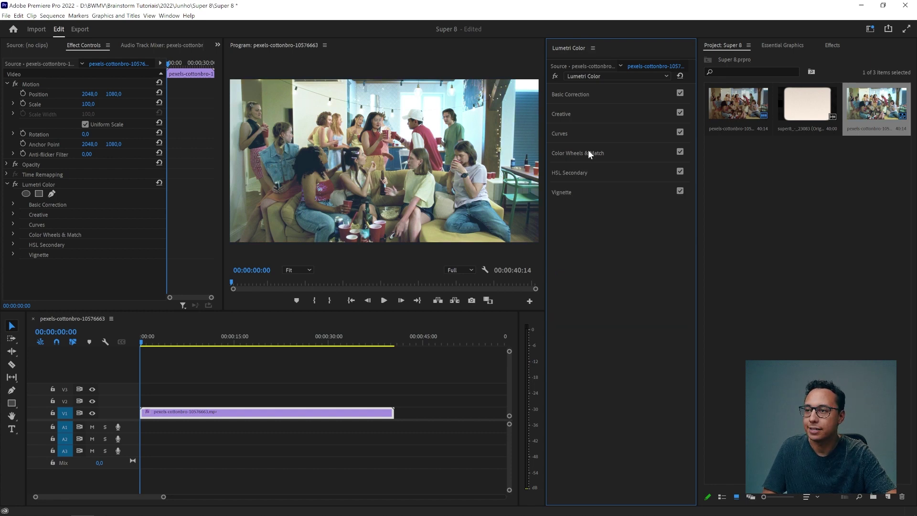
Step: Add a second Lumetri Color effect and give it the Kodak 5218 Kodak 2383 (by Adobe) look
left_click(555, 76)
left_click(556, 76)
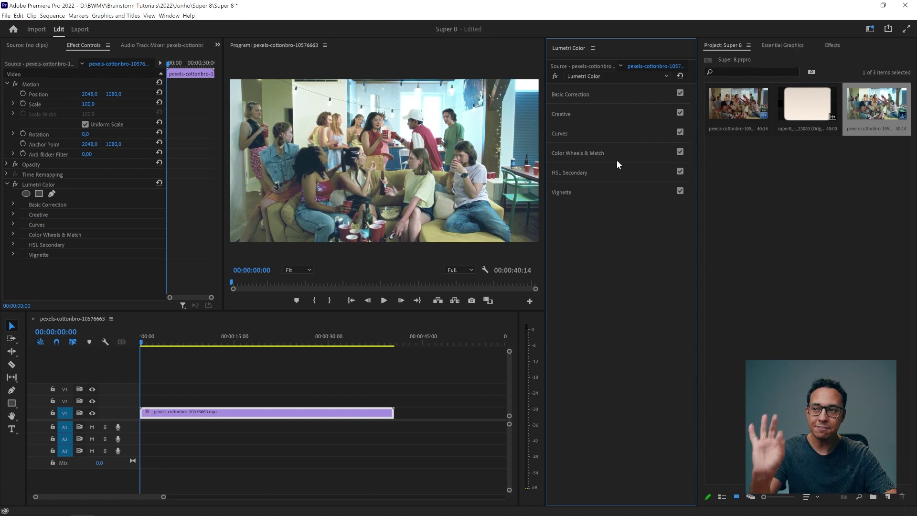
left_click(626, 76)
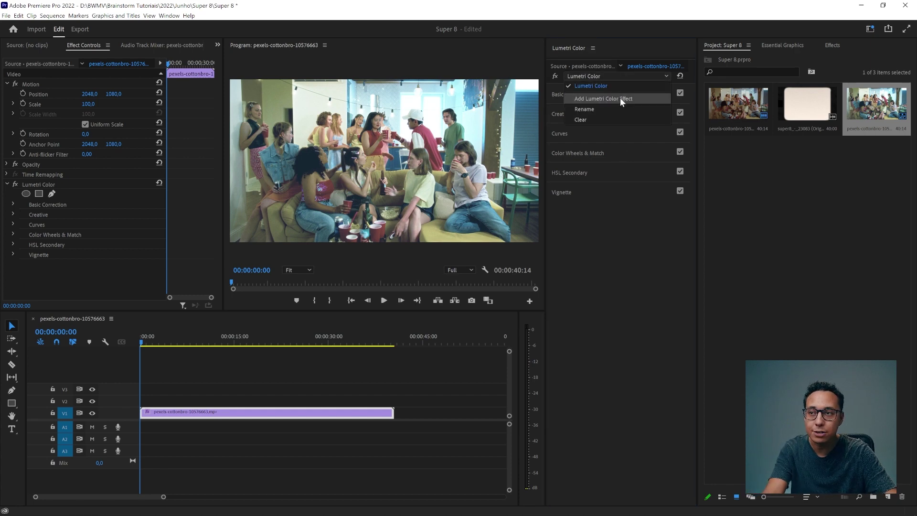
left_click(620, 98)
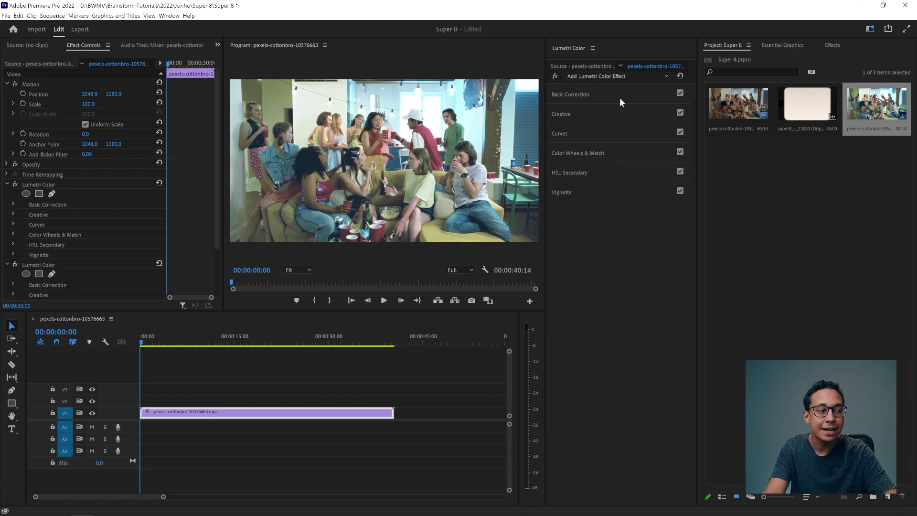
left_click(575, 113)
left_click(621, 127)
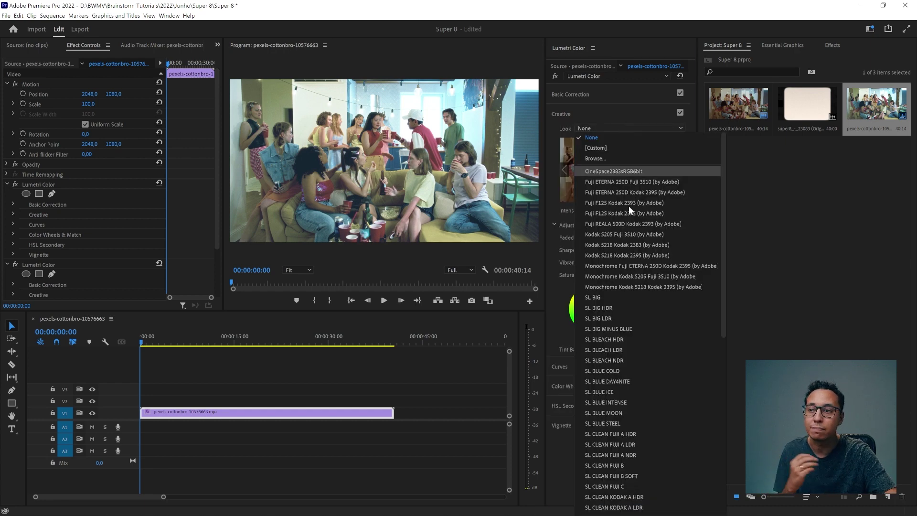
left_click(603, 245)
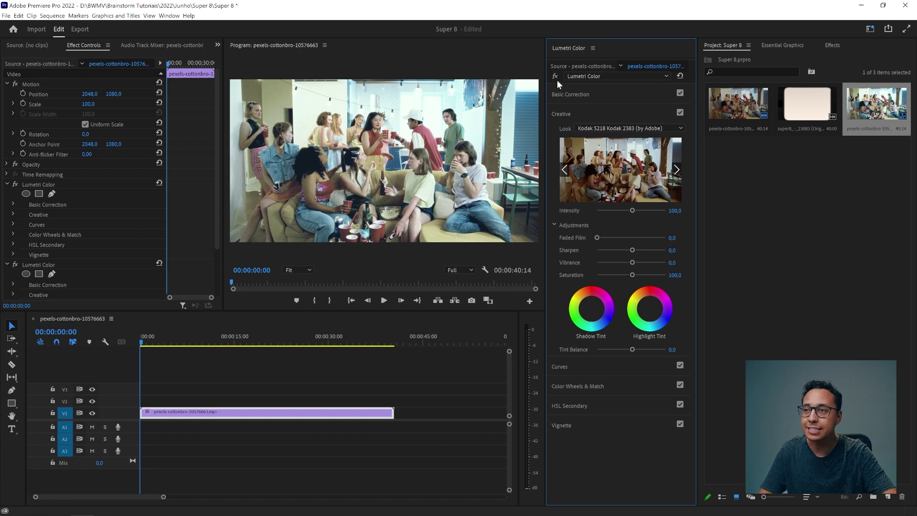
Step: Collapse both Lumetri Color effects and toggle each off and on to compare
left_click(7, 184)
left_click(7, 194)
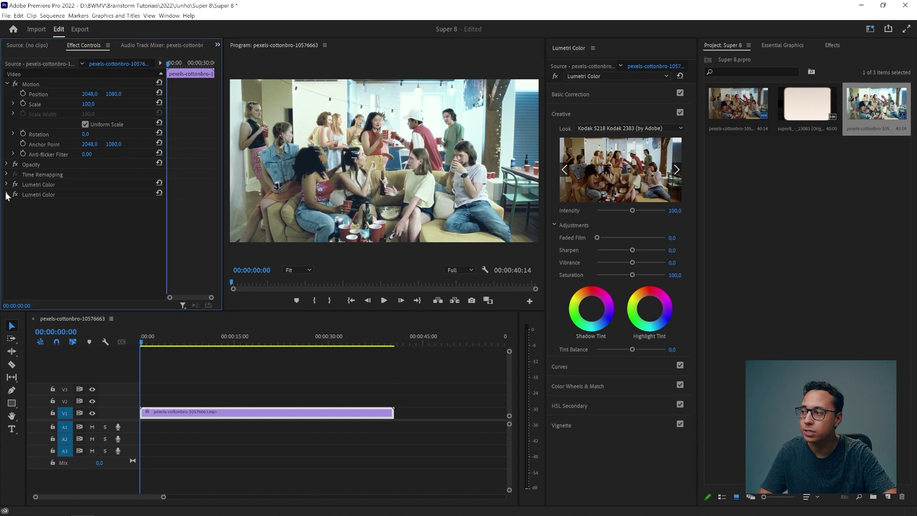
left_click(15, 194)
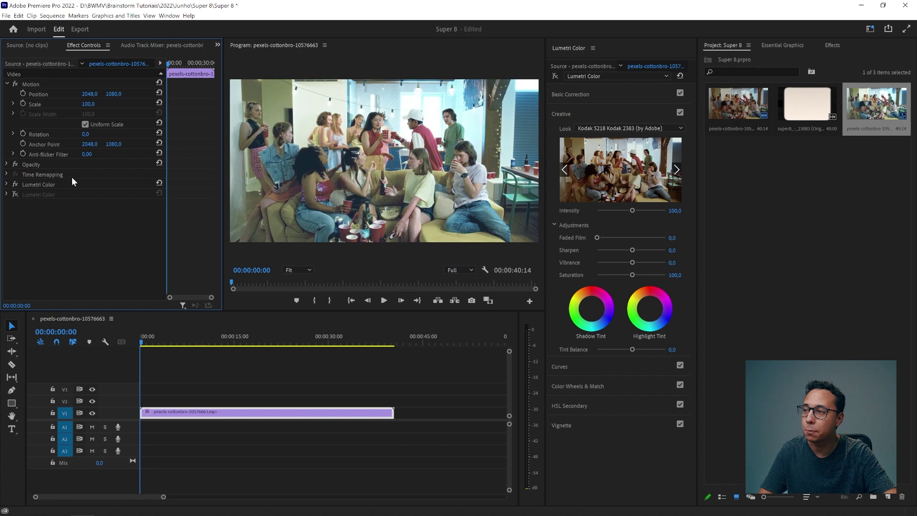
left_click(16, 184)
left_click(16, 185)
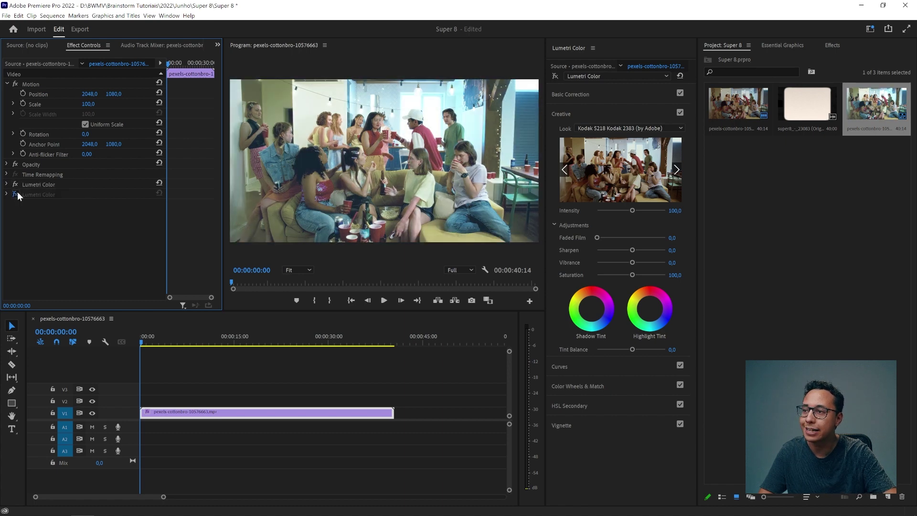
left_click(16, 193)
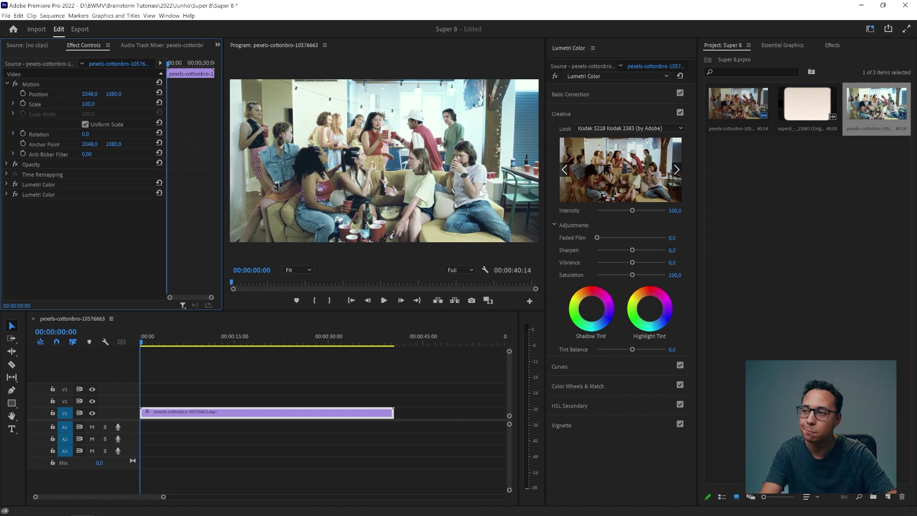
Step: Scrub the graded clip around 16 seconds, then dock the Effects panel beside Lumetri Color
left_click_drag(223, 340, 202, 340)
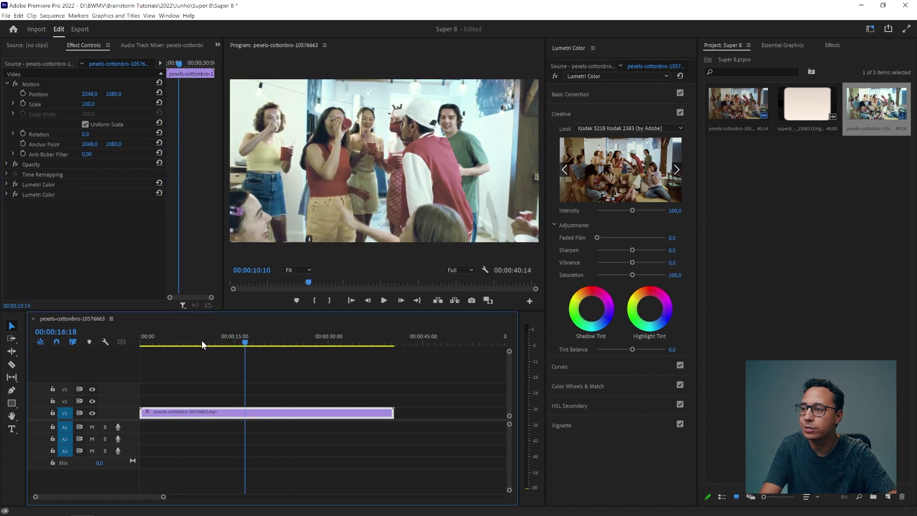
left_click_drag(202, 340, 141, 340)
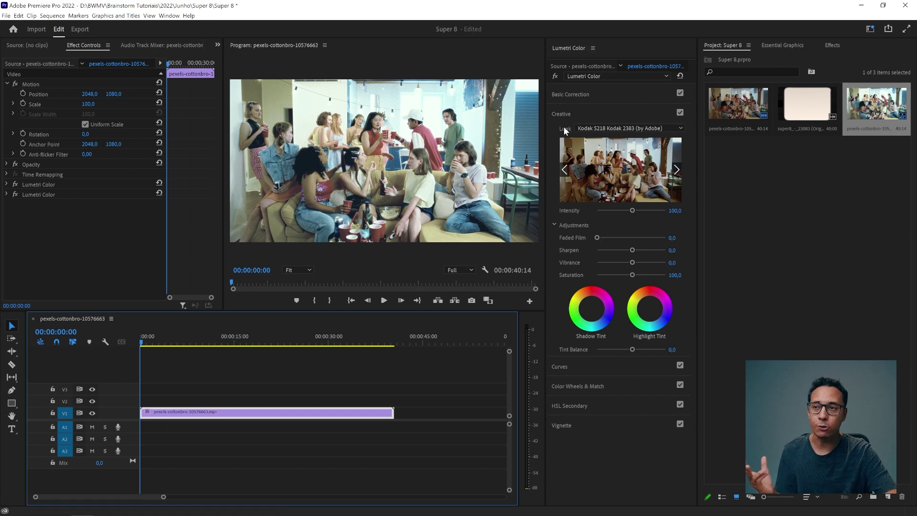
left_click(573, 115)
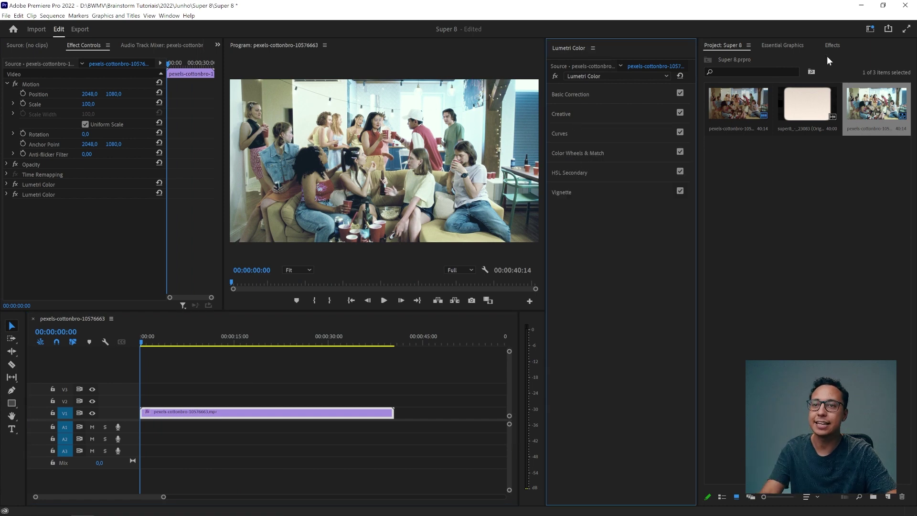
left_click_drag(833, 45, 635, 48)
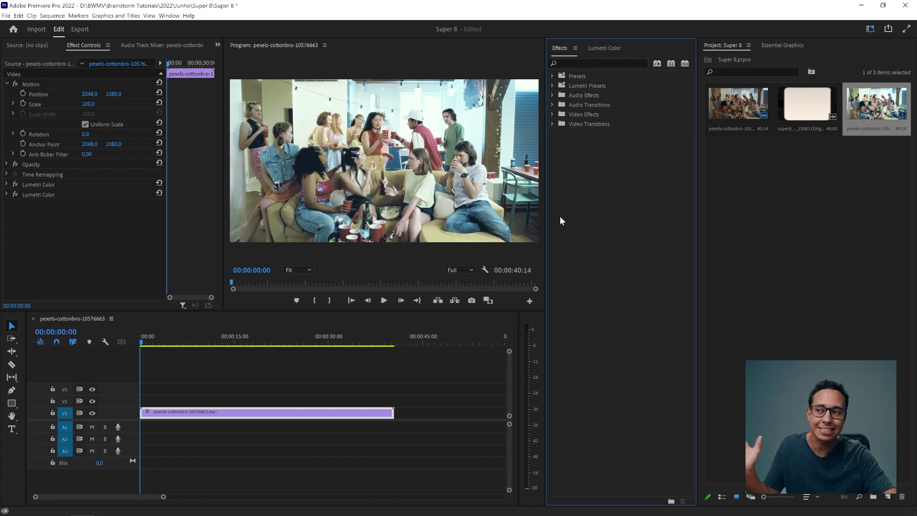
Step: Find Channel Blur under Video Effects > Obsolete and drop it onto the V1 party clip
left_click(552, 115)
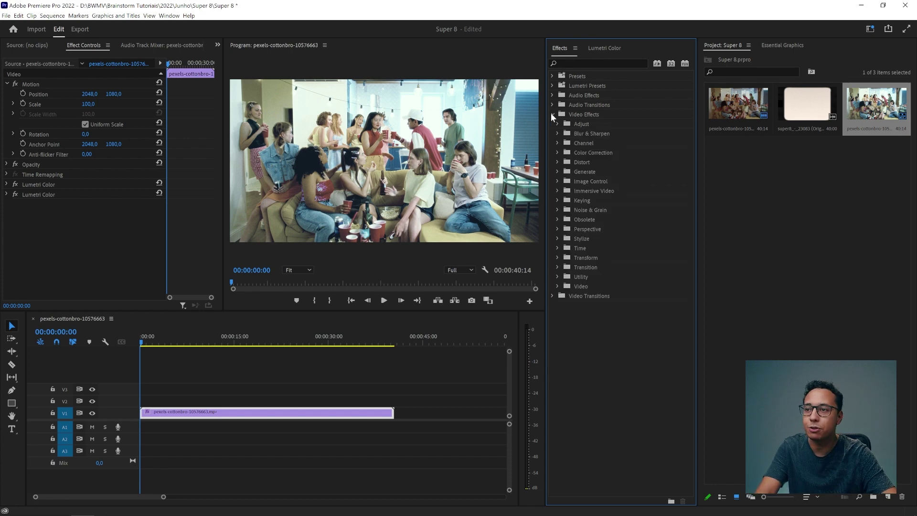
left_click(557, 220)
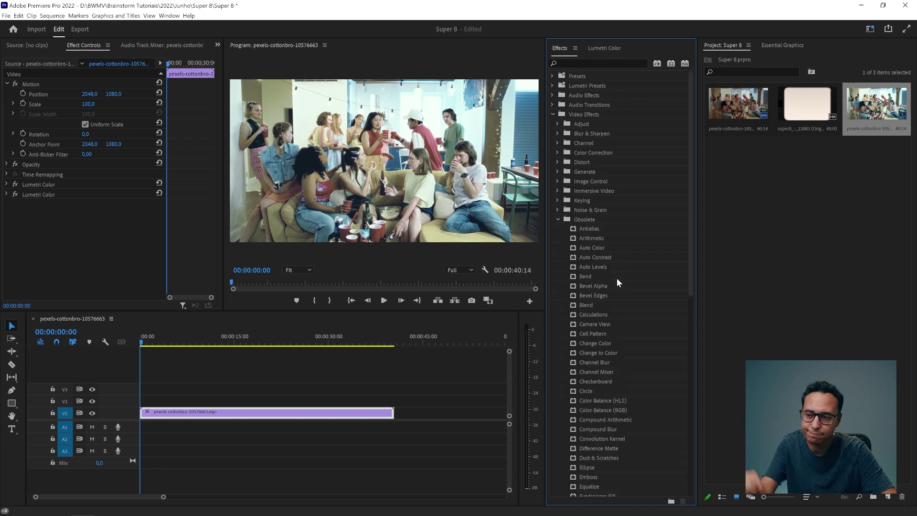
scroll(606, 234, "down", 1)
scroll(606, 235, "down", 2)
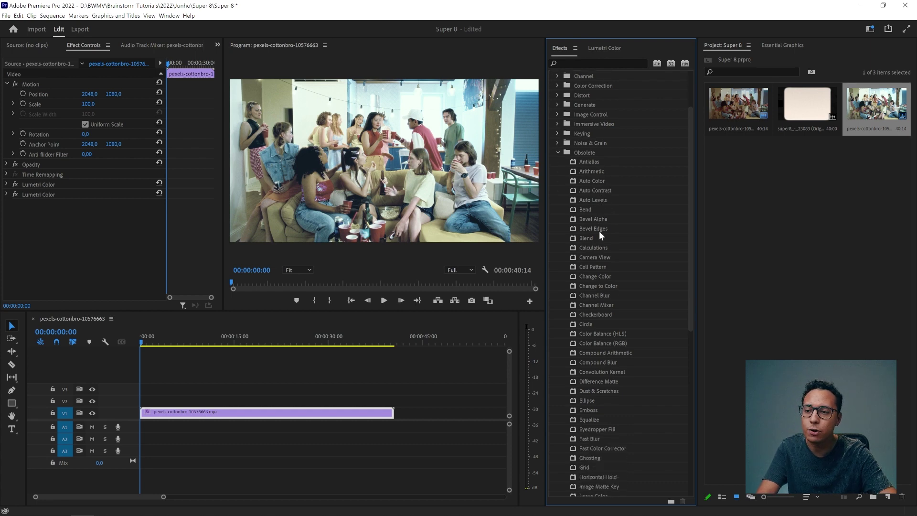
left_click(599, 296)
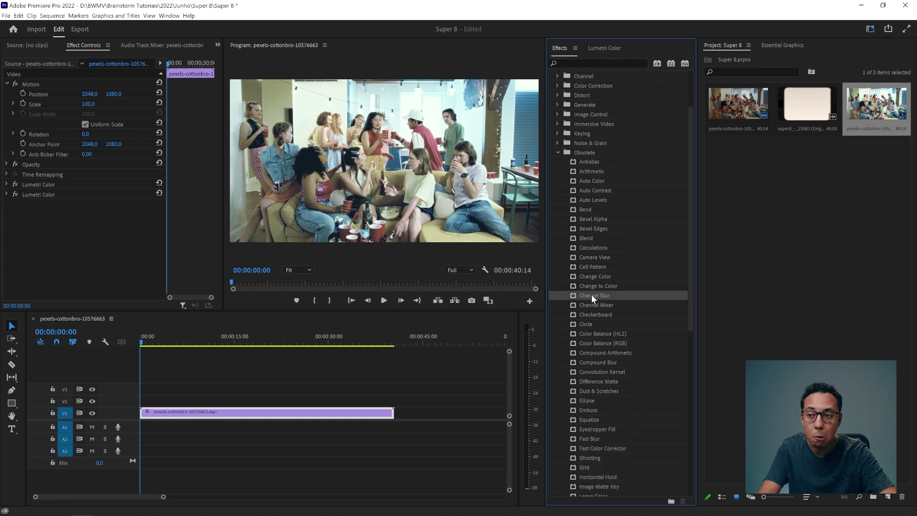
left_click_drag(598, 296, 219, 417)
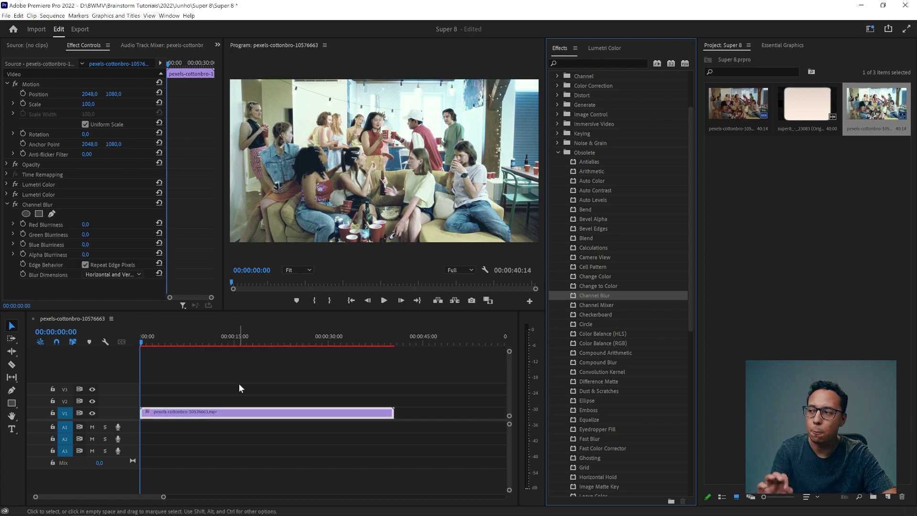
Step: Set Channel Blur's Red Blurriness to 10 and Green and Blue Blurriness to 3 each
left_click(111, 218)
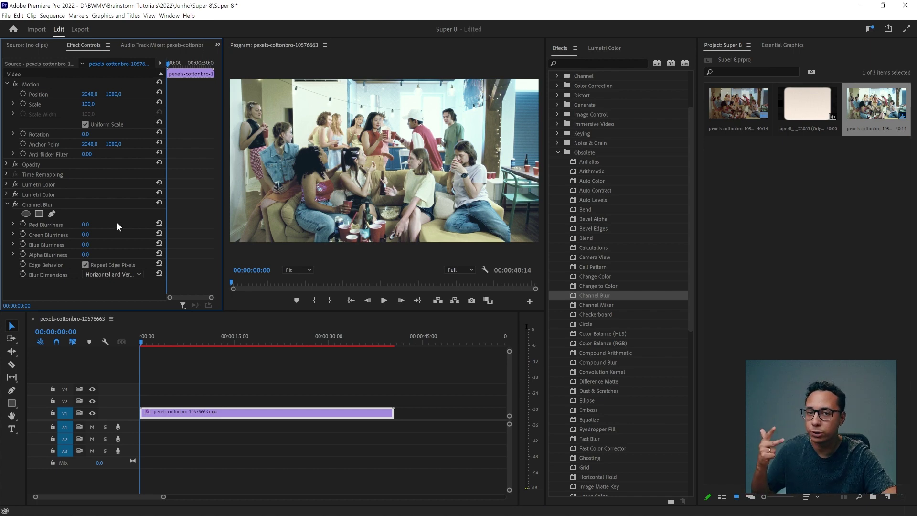
left_click(91, 223)
type("10")
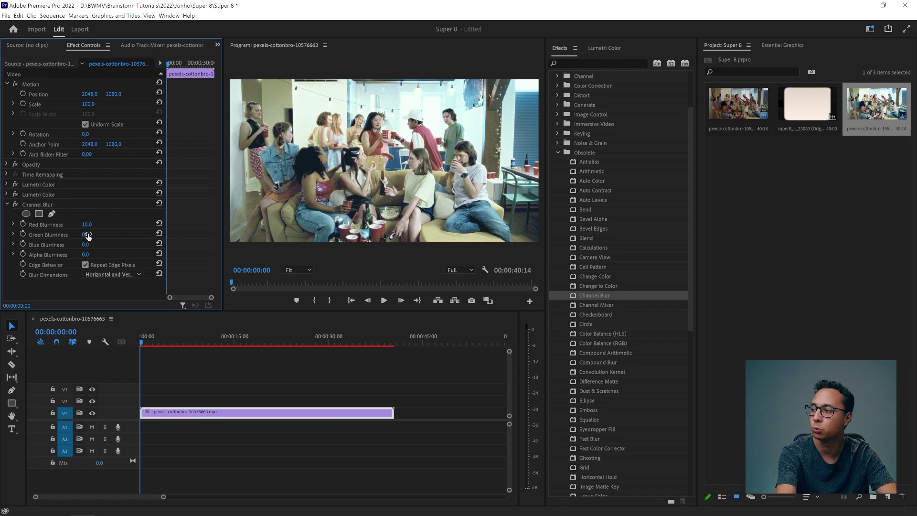
type("3")
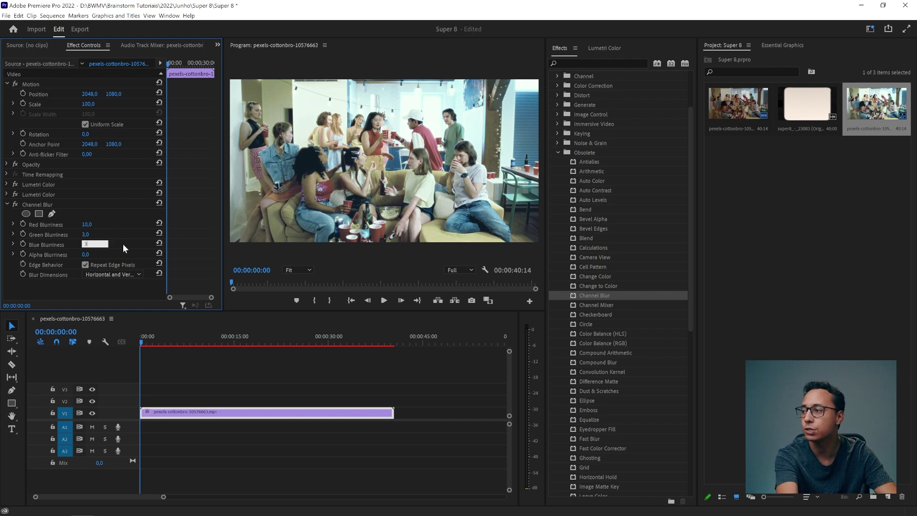
type("3")
key("Return")
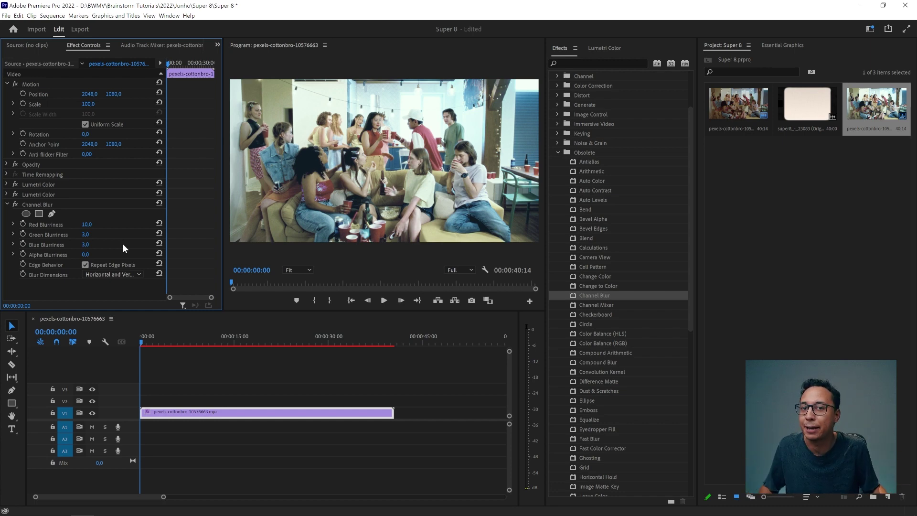
left_click(222, 371)
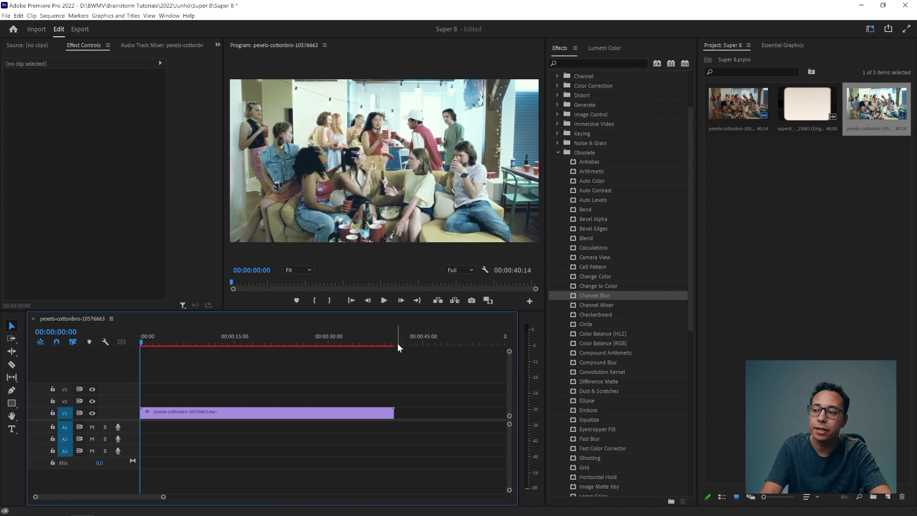
Step: Clear the old range and mark In at the sequence start and Out at about 14 seconds
left_click(233, 343)
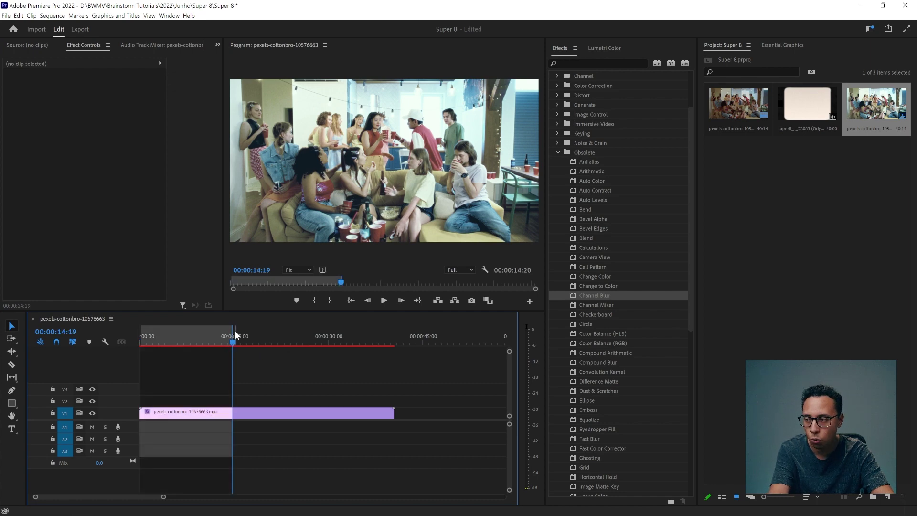
key("ctrl+shift+x")
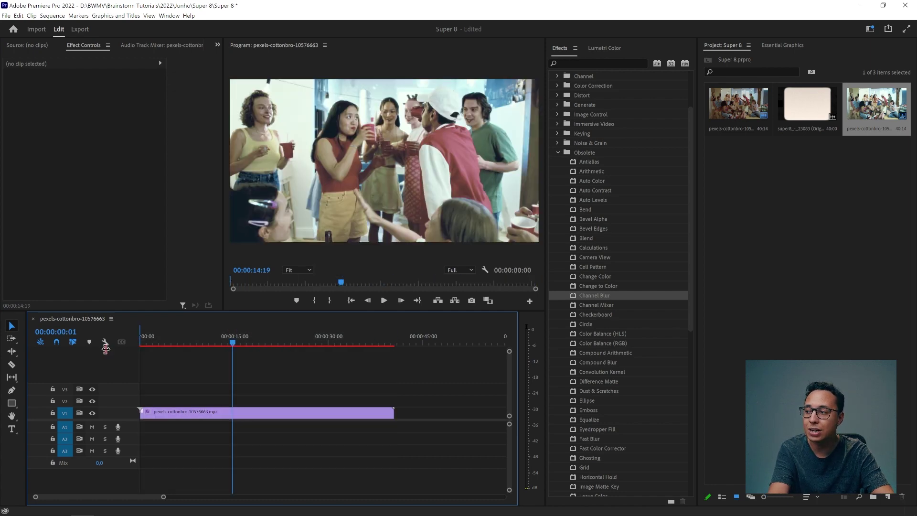
left_click(139, 343)
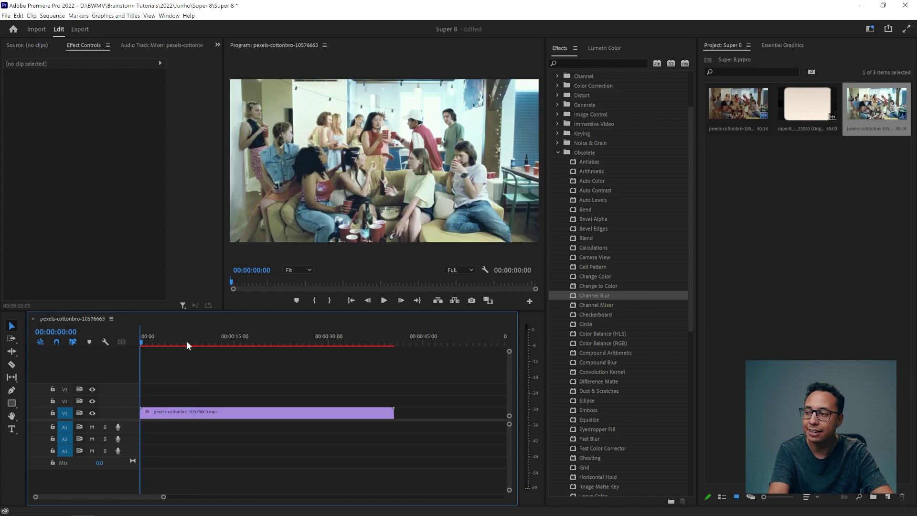
key("i")
left_click(207, 342)
left_click(233, 342)
key("o")
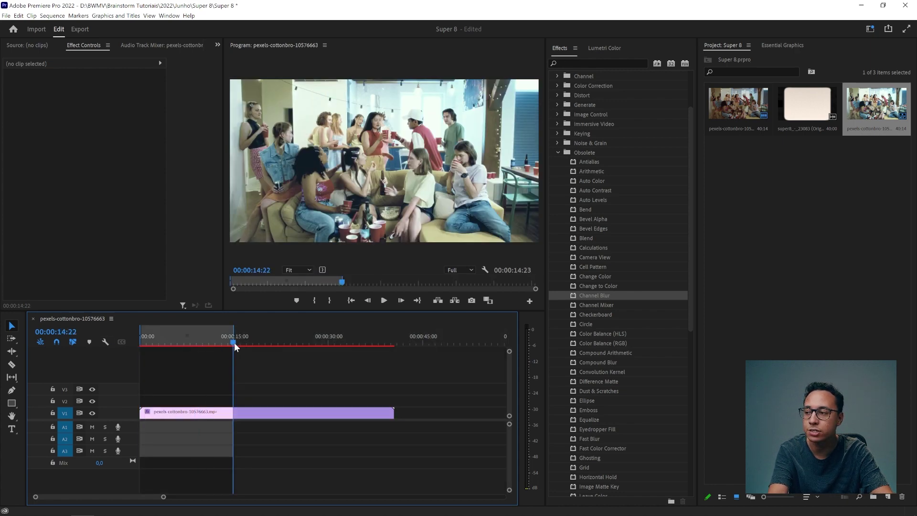
Step: Render the In-to-Out range and play back the smooth preview
left_click(153, 343)
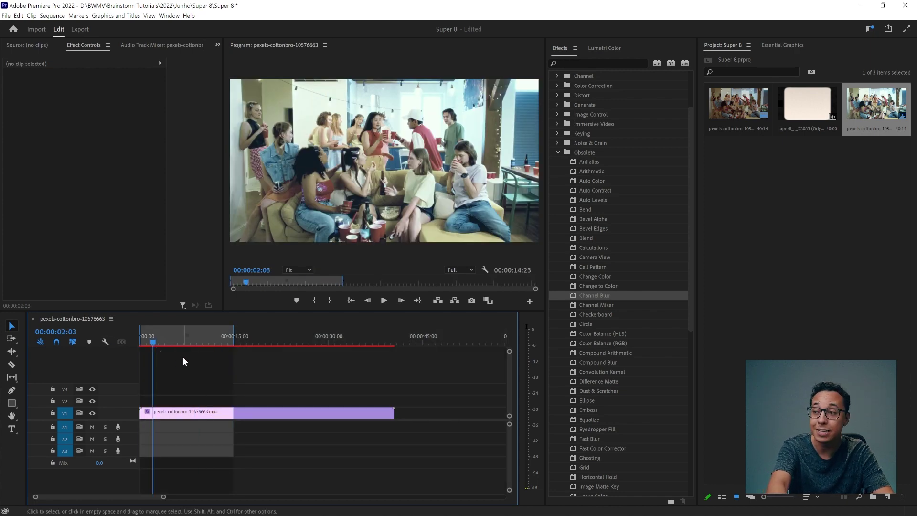
key("Return")
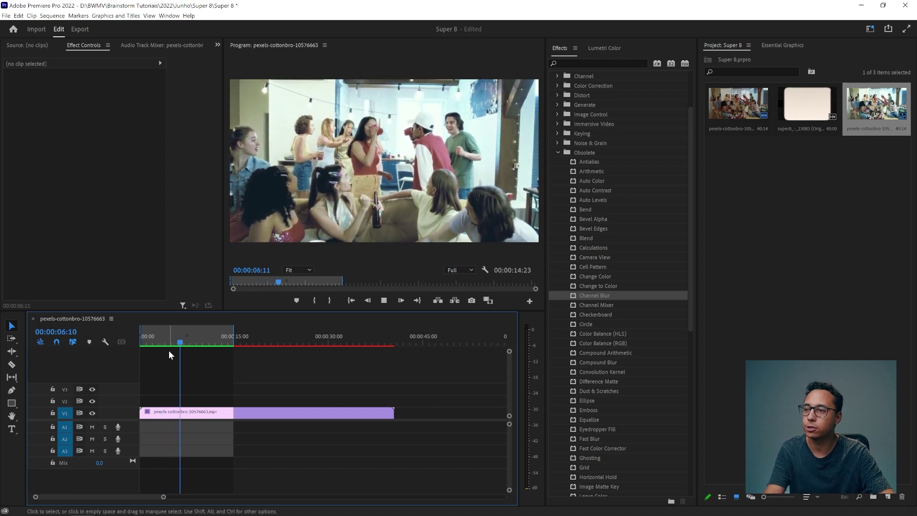
left_click(139, 343)
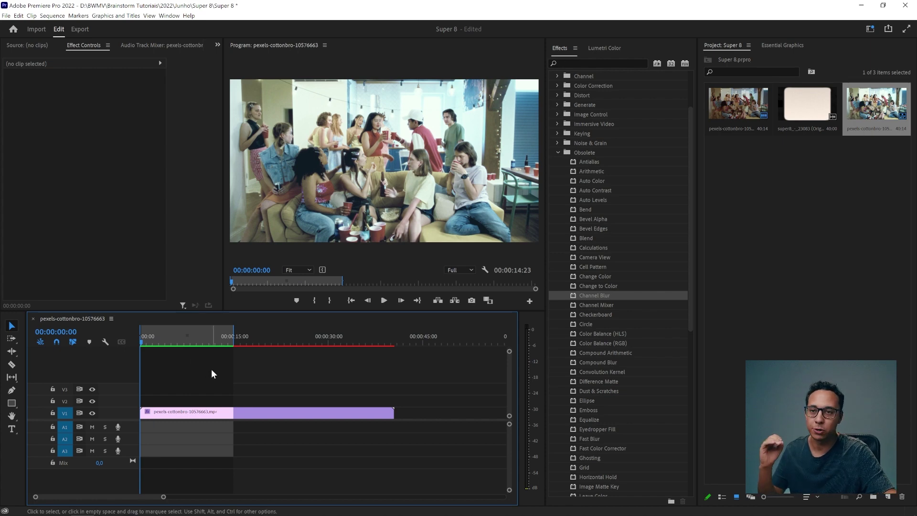
left_click(744, 290)
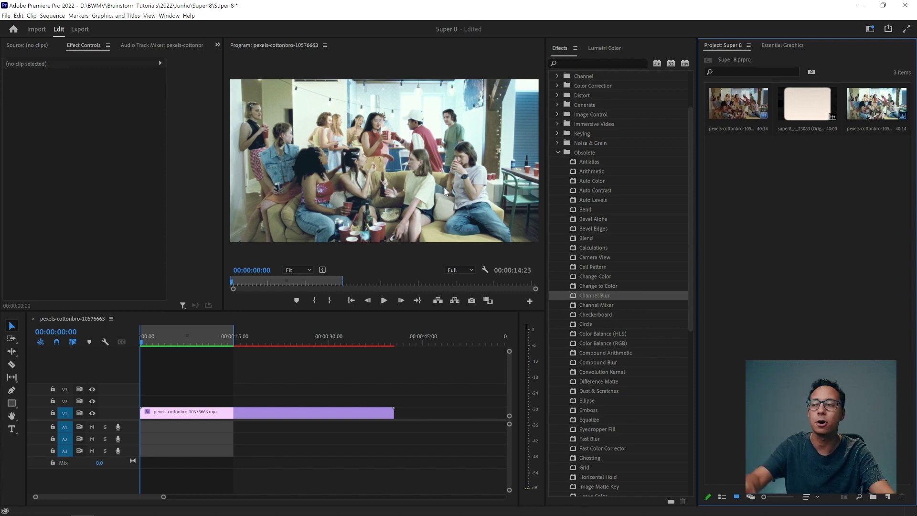
Step: Place the super8 film-frame clip above the party clip and trim the party clip to match
left_click(804, 107)
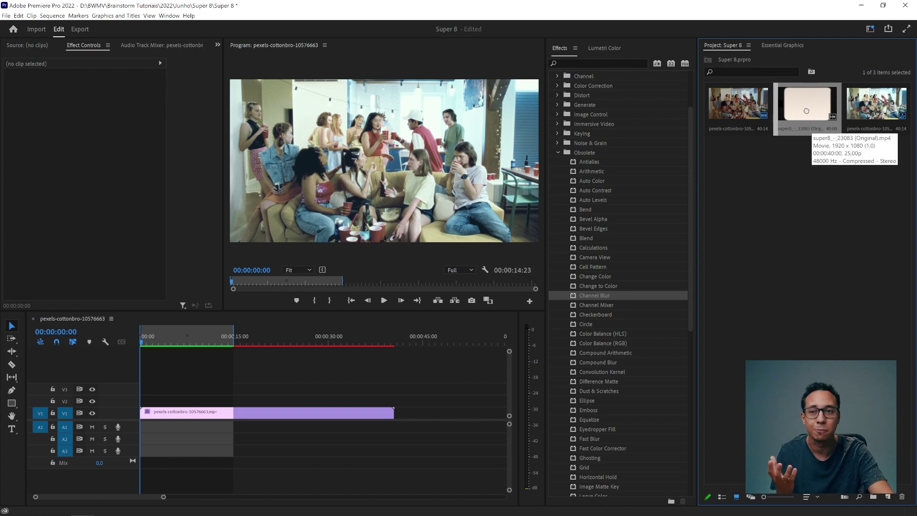
mouse_move(547, 349)
left_mouse_down()
mouse_move(382, 382)
mouse_move(145, 405)
left_mouse_up()
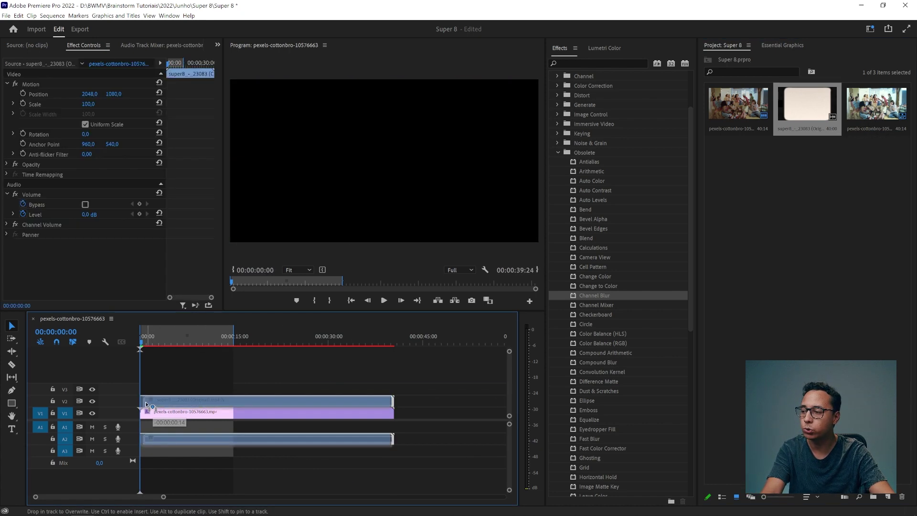
left_click_drag(393, 411, 390, 411)
left_click(228, 366)
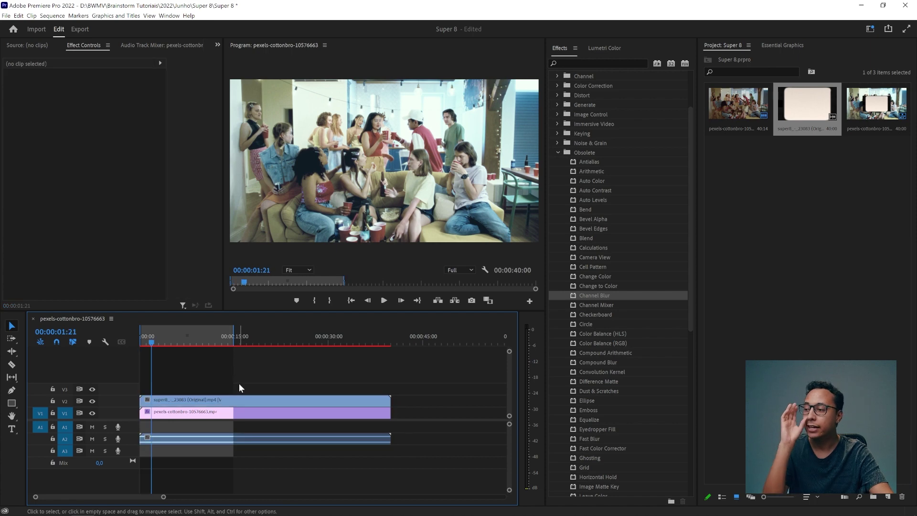
left_click(240, 402)
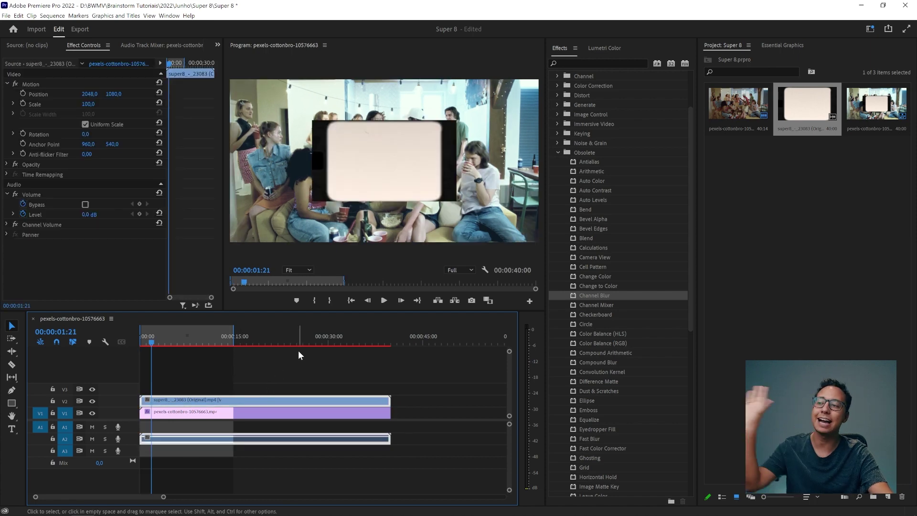
Step: Scale the film-frame overlay to 215% and set its blend mode to Multiply
left_click_drag(88, 104, 133, 104)
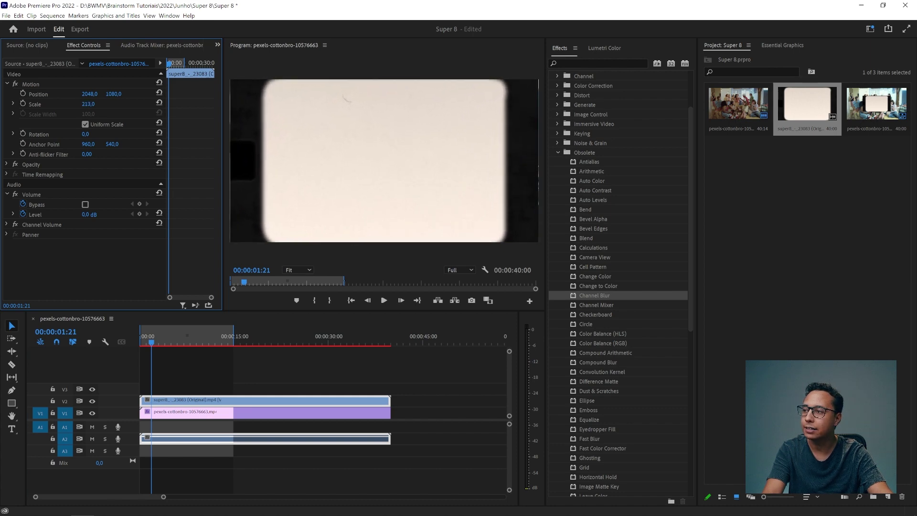
left_click_drag(133, 104, 143, 104)
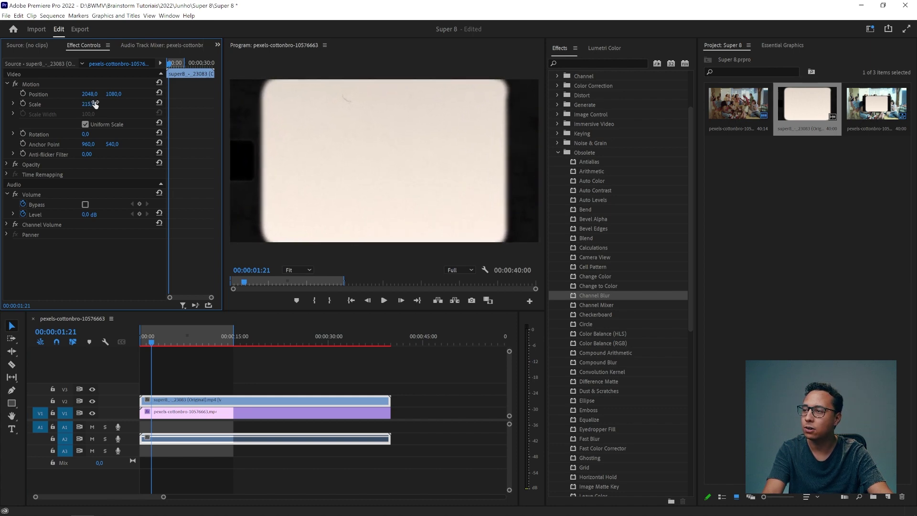
left_click(6, 164)
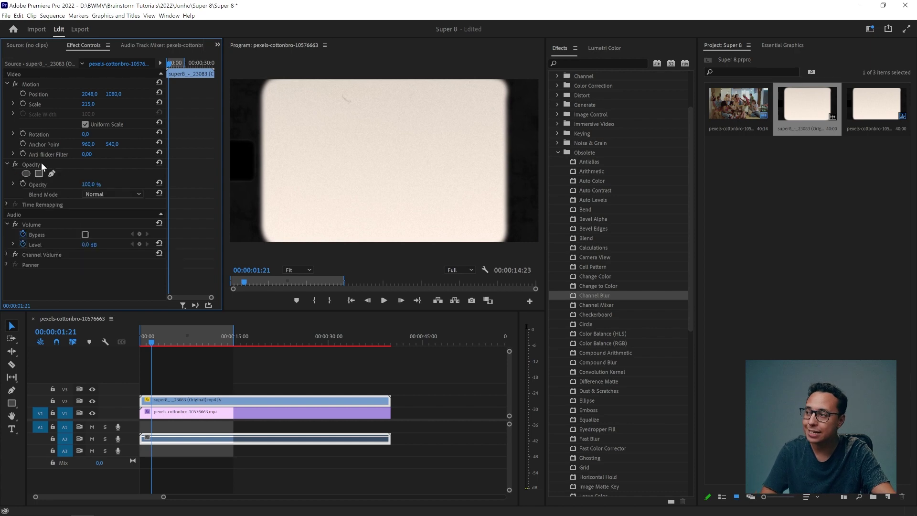
left_click(116, 192)
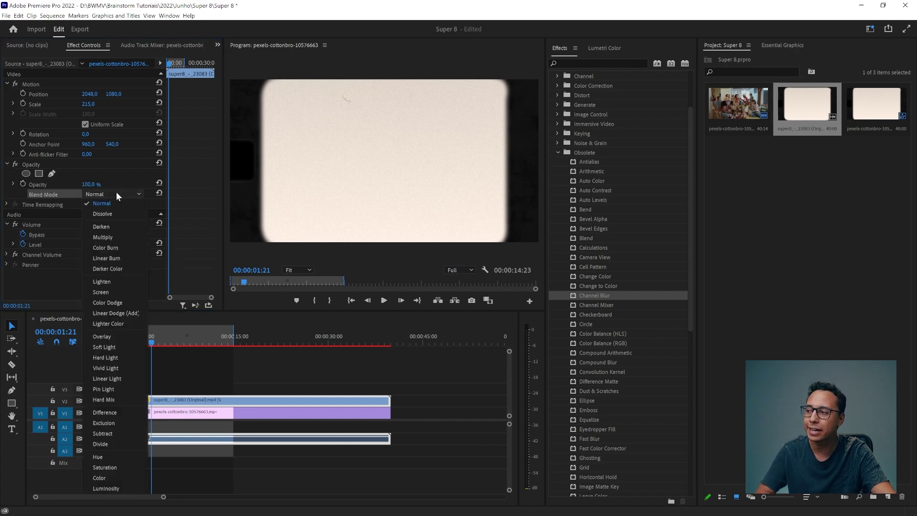
left_click(109, 237)
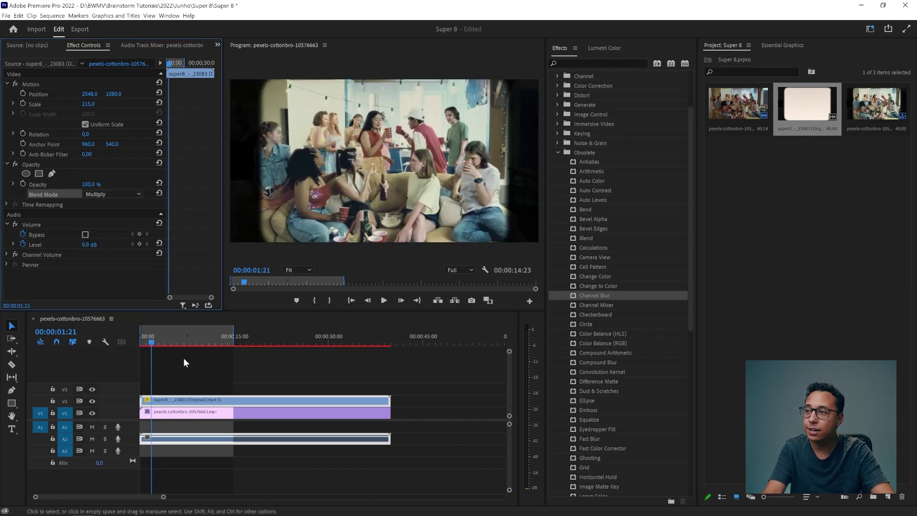
left_click_drag(150, 342, 186, 343)
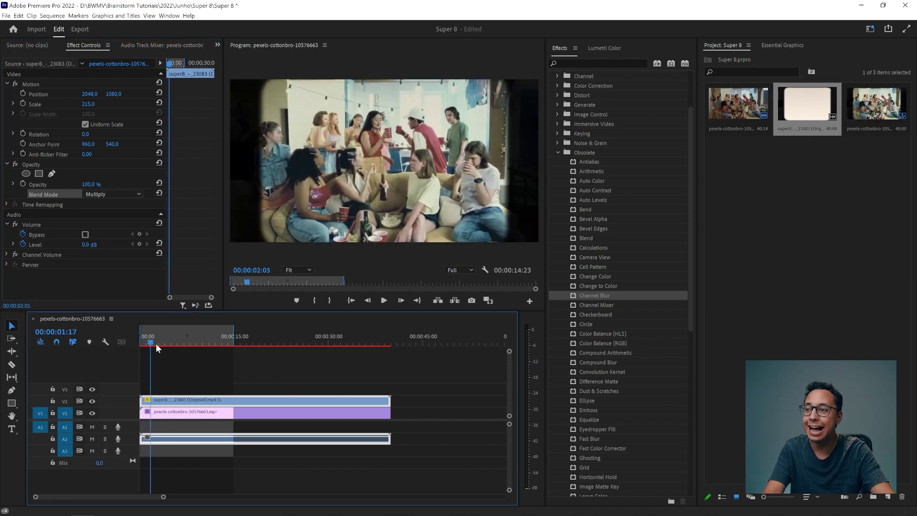
Step: Play the sequence to check the Super 8 frame over the party footage, then select the V1 party clip
left_click(261, 366)
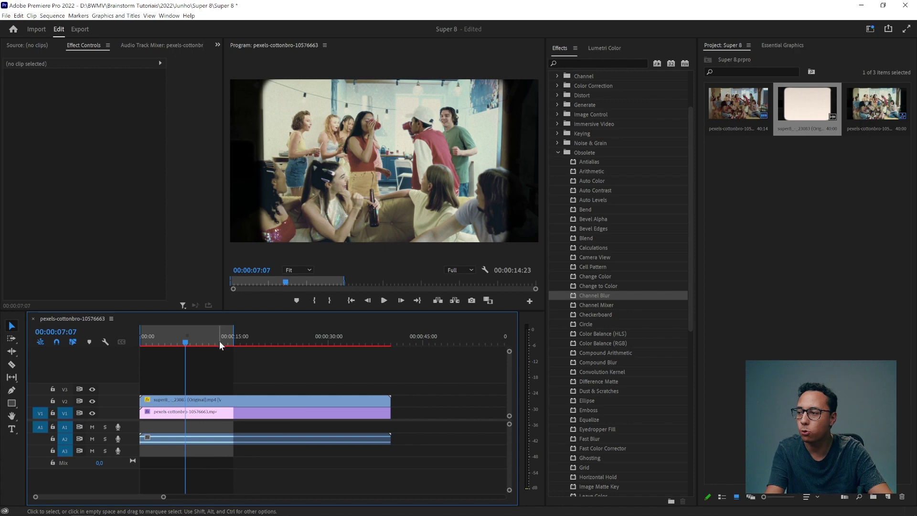
key("Return")
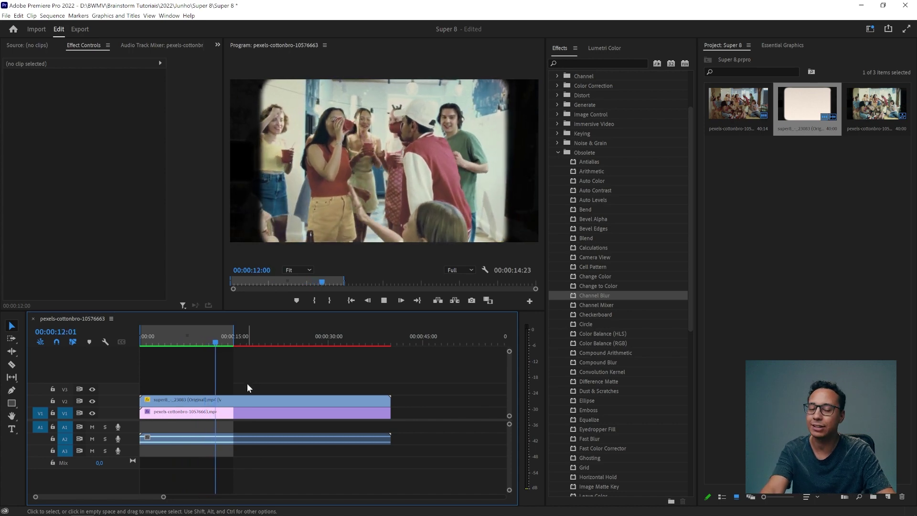
key("space")
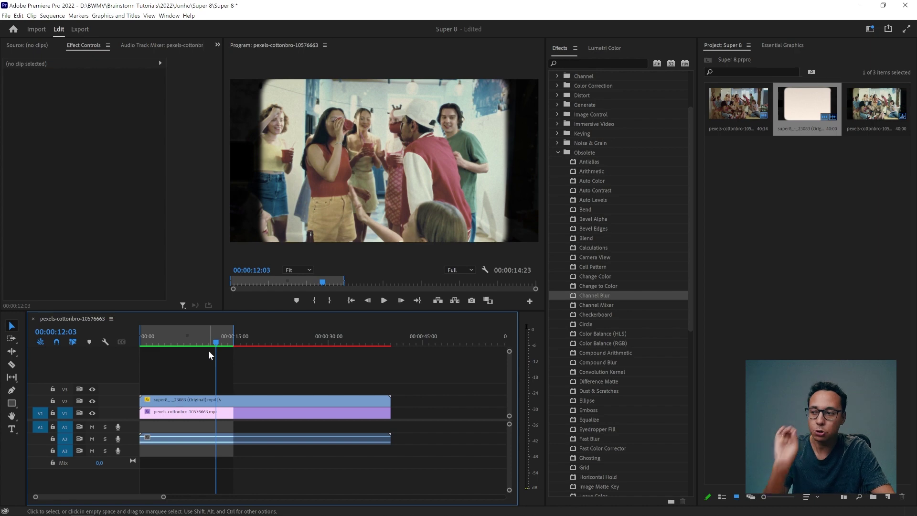
left_click(174, 342)
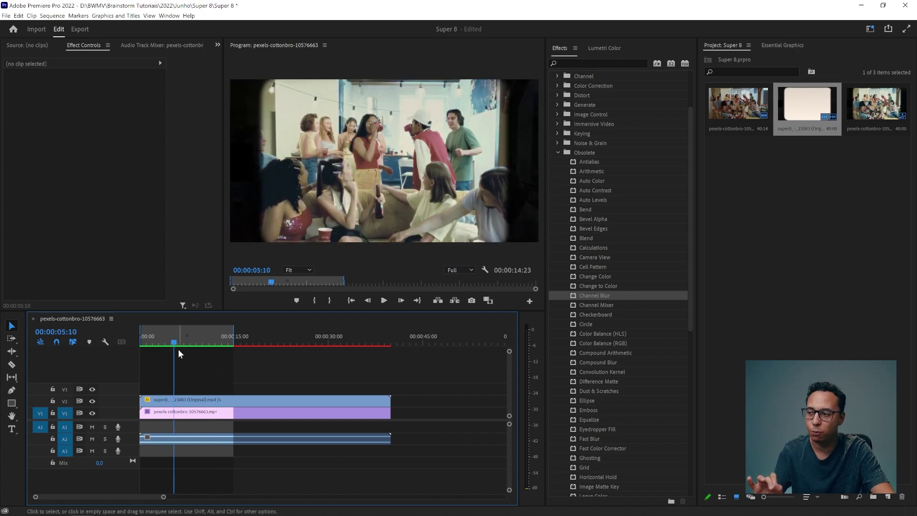
left_click(155, 343)
key("space")
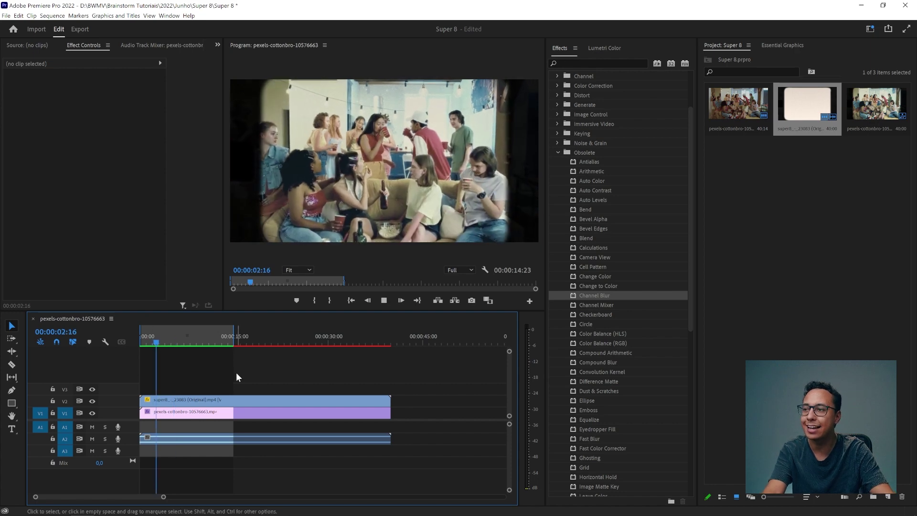
key("space")
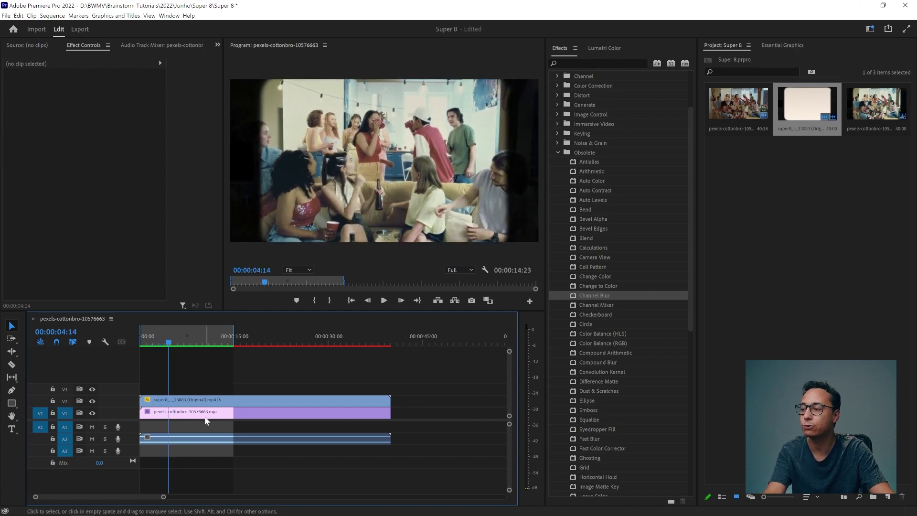
left_click(206, 420)
Step: Set the party clip's speed to 200% in Speed/Duration, preview it, and save
right_click(204, 419)
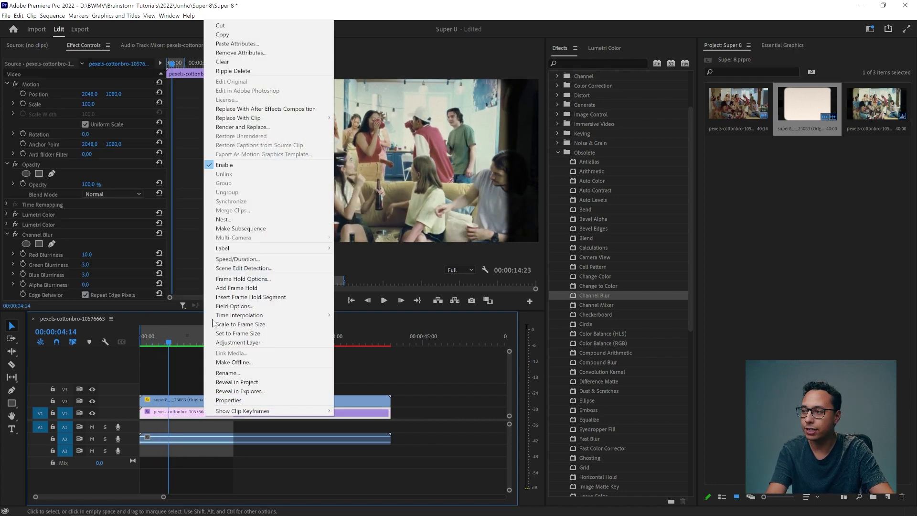
left_click(239, 258)
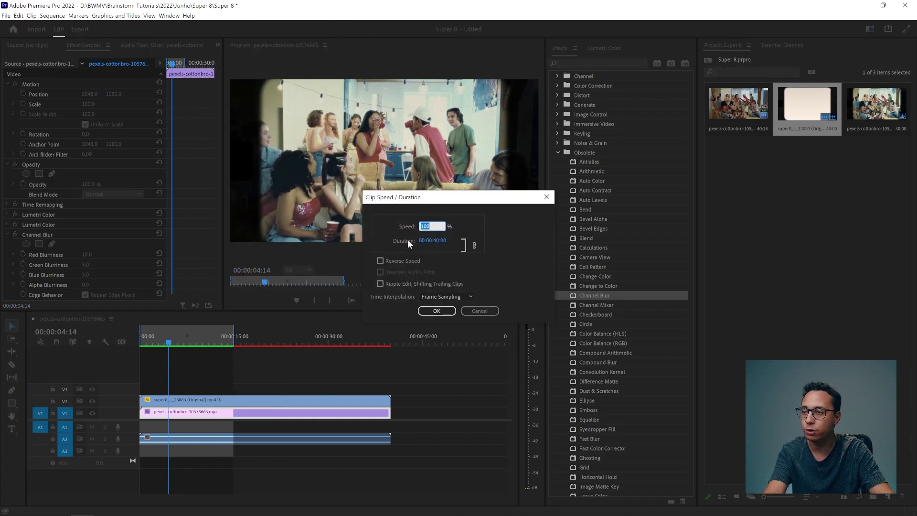
type("200")
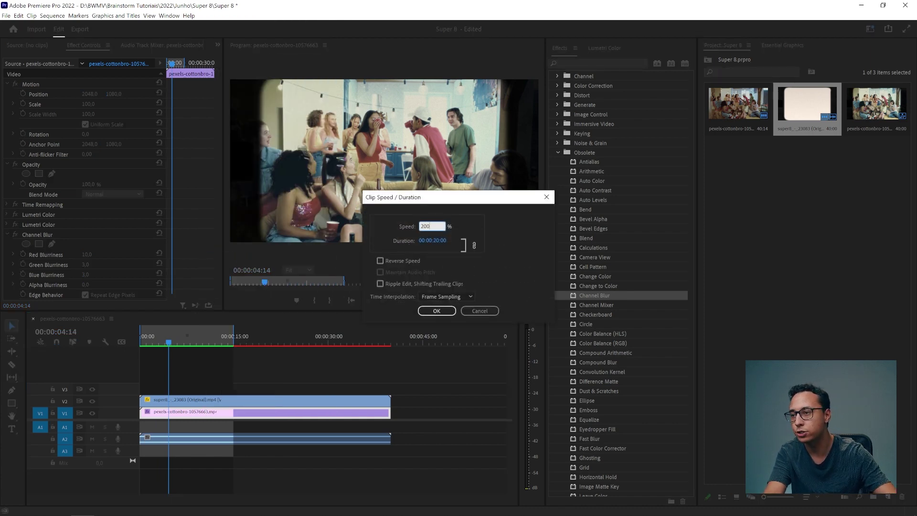
left_click(437, 311)
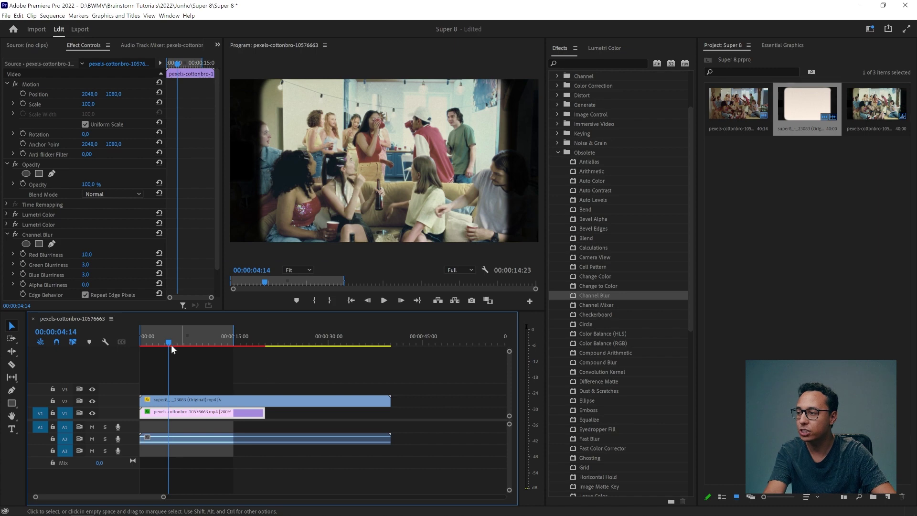
left_click_drag(171, 345, 150, 345)
key("space")
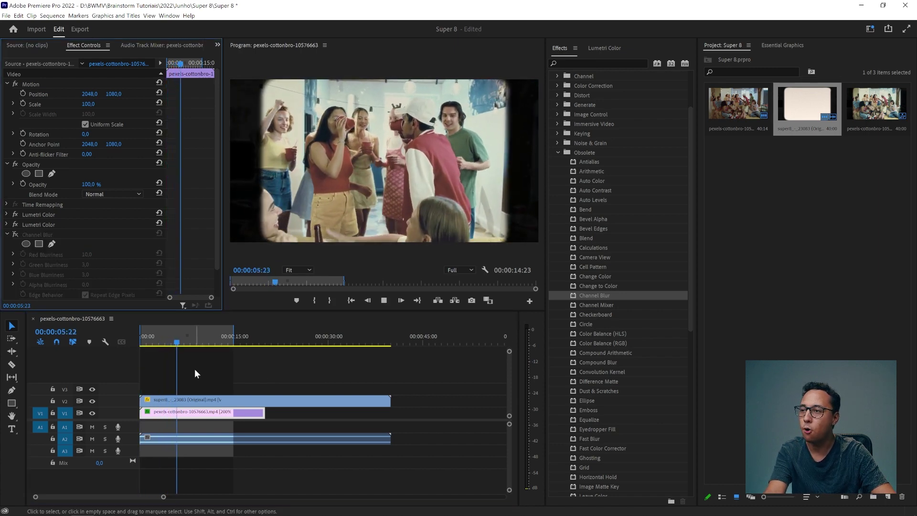
key("ctrl+s")
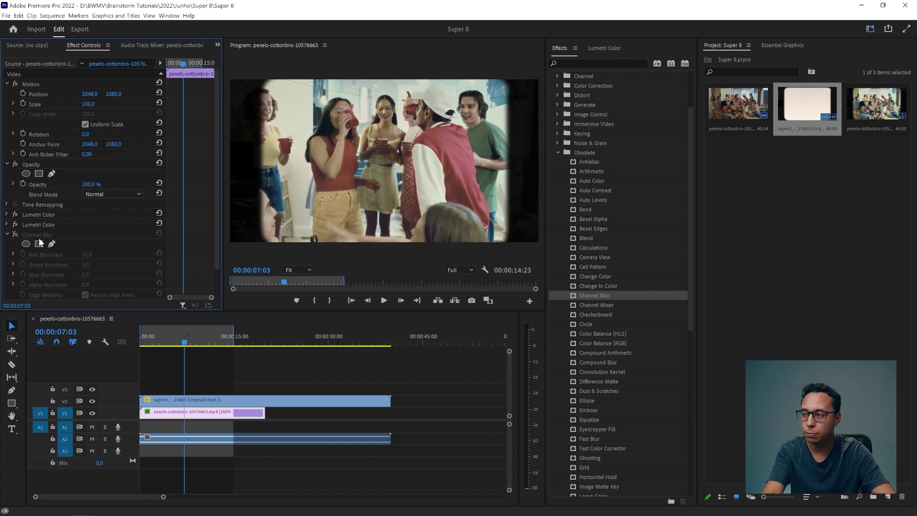
Step: Turn Channel Blur back on for the party clip, deselect it, and save
left_click(166, 340)
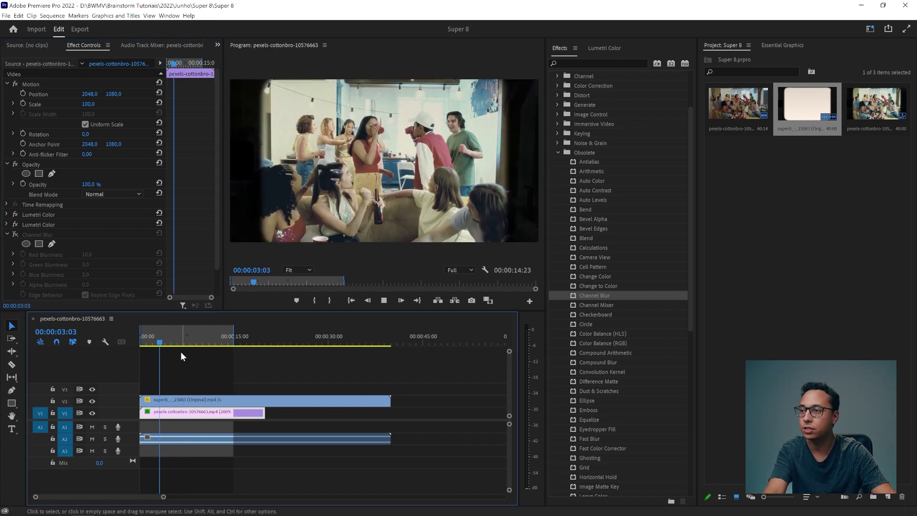
left_click(15, 234)
left_click(210, 370)
key("ctrl+s")
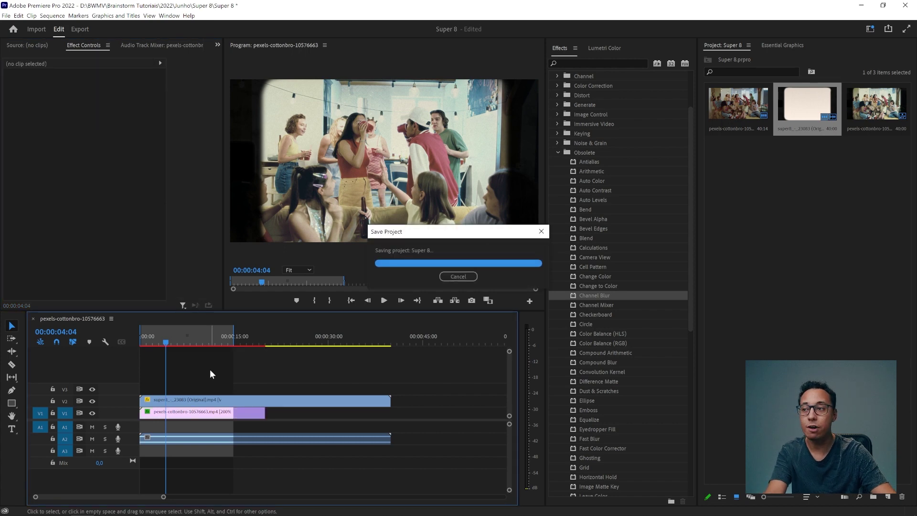
Step: Apply Posterize Time from Video Effects > Time to the party clip with a 15 fps frame rate
left_click(556, 151)
left_click(557, 248)
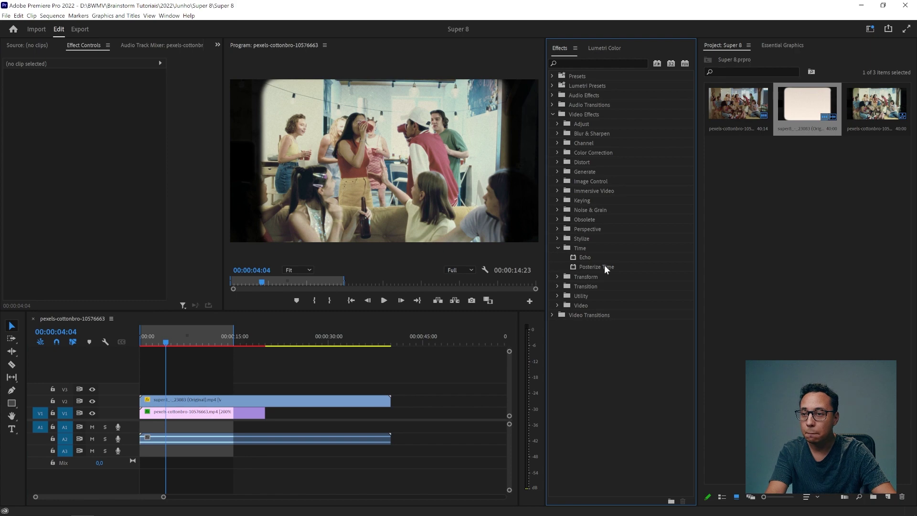
mouse_move(604, 265)
left_mouse_down()
mouse_move(603, 291)
mouse_move(196, 417)
left_mouse_up()
scroll(187, 251, "down", 3)
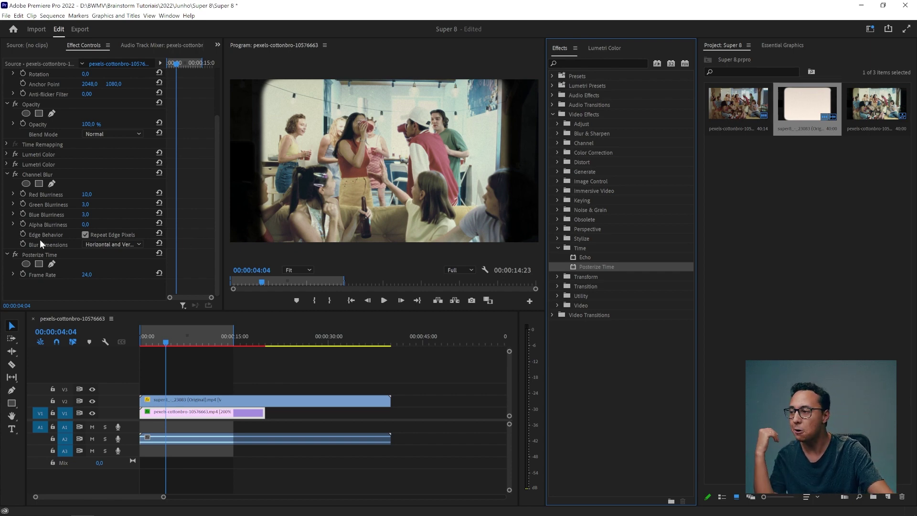
left_click(53, 256)
type("15")
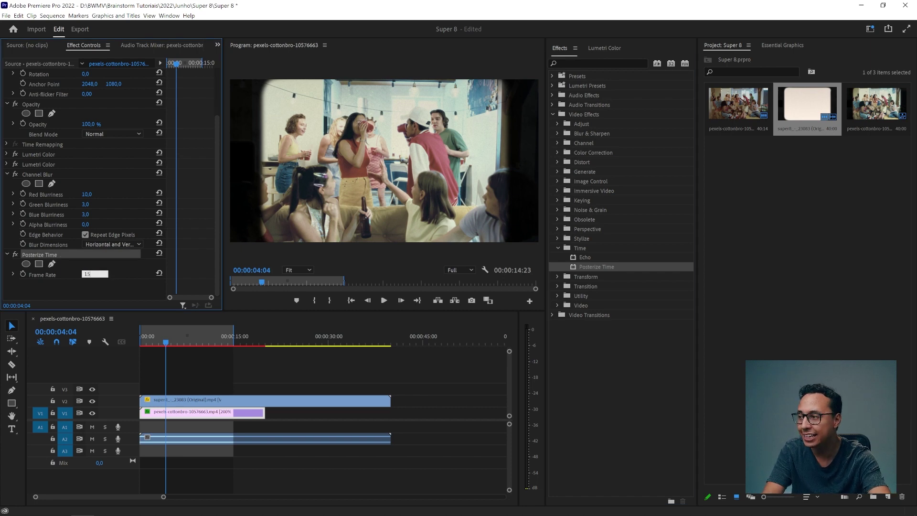
left_click(171, 343)
Step: Play back from 00:00:03:03 to preview the choppier motion, then deselect and save
key("space")
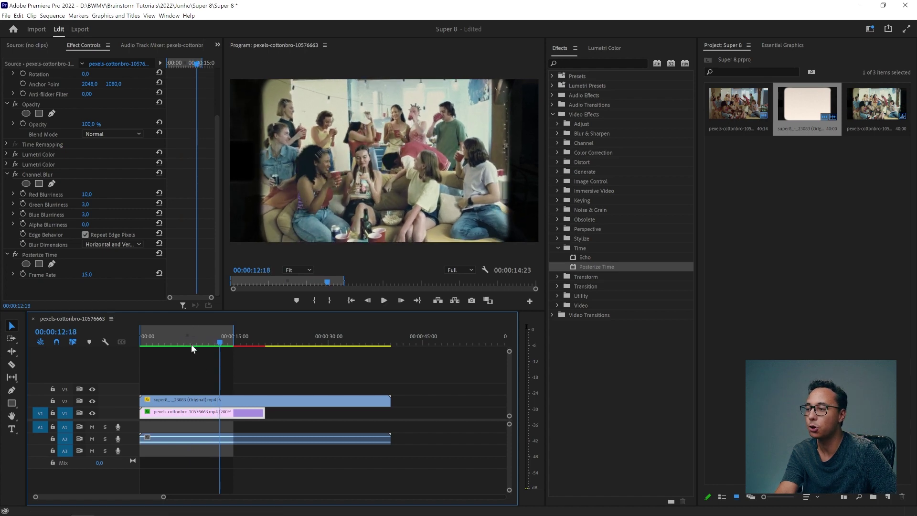
left_click(160, 342)
key("space")
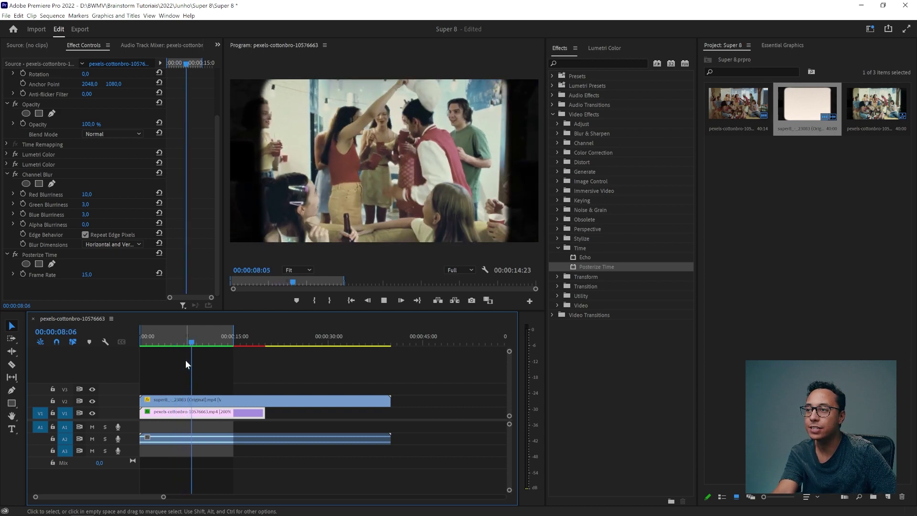
key("space")
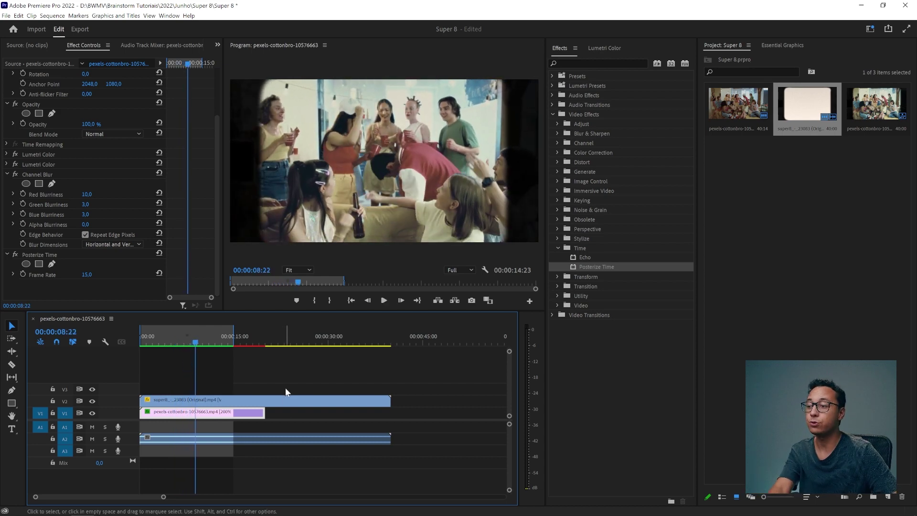
left_click(285, 390)
key("ctrl+s")
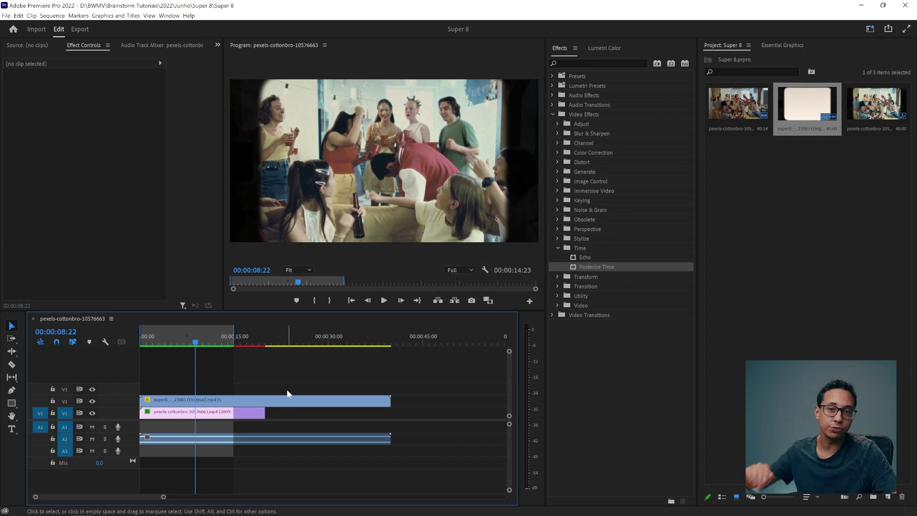